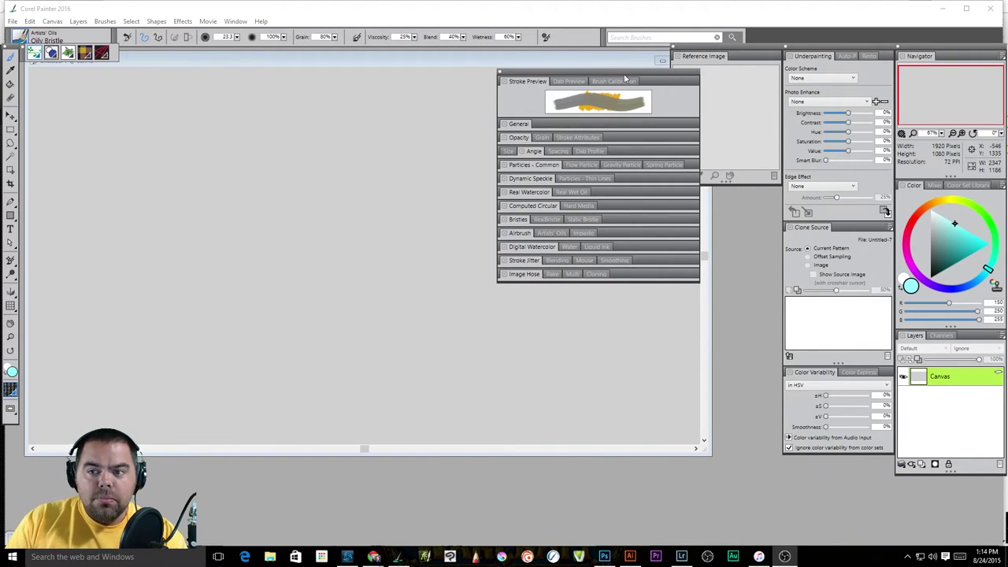
- Show the General brush control panel, listing Dab Type Artists' Oils and Stroke Type Single
{"action": "left_click", "coordinate": [236, 21]}
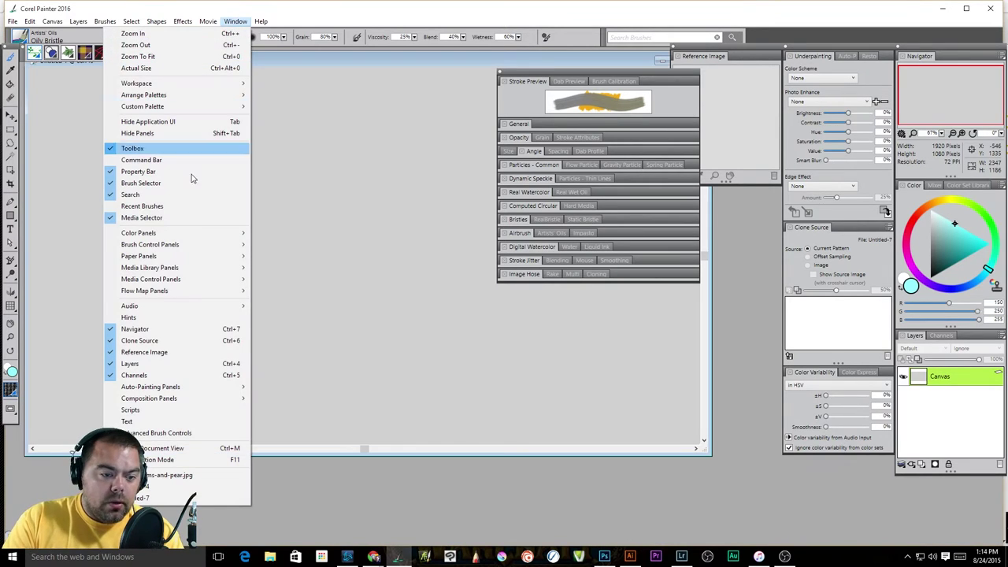
{"action": "mouse_move", "coordinate": [177, 245]}
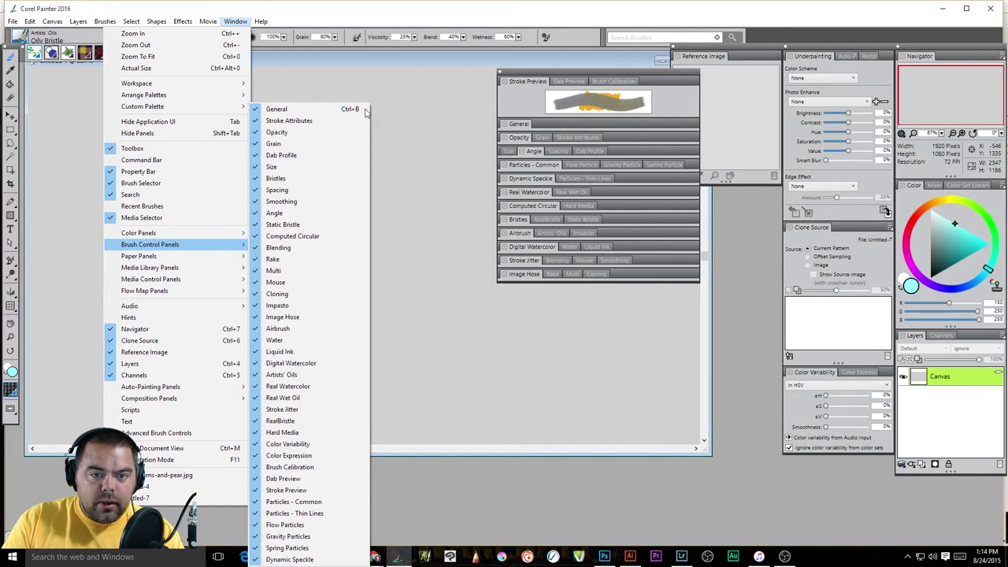
{"action": "left_click", "coordinate": [441, 106]}
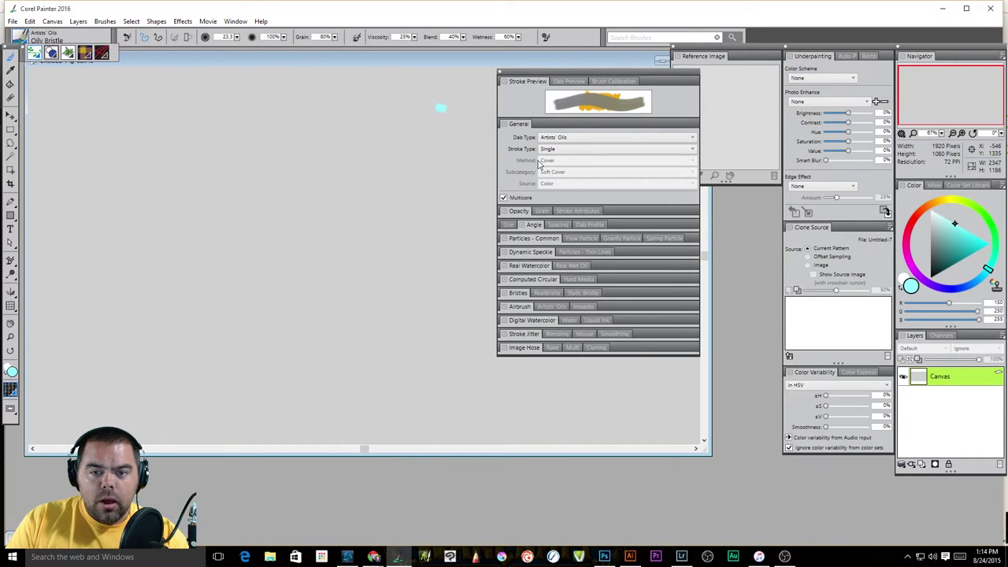
- Hide and reshow the brush panels with Ctrl+B, then switch to the Eraser and back to the oil brush
{"action": "key", "text": "ctrl+b"}
{"action": "key", "text": "ctrl+b"}
{"action": "key", "text": "ctrl+b"}
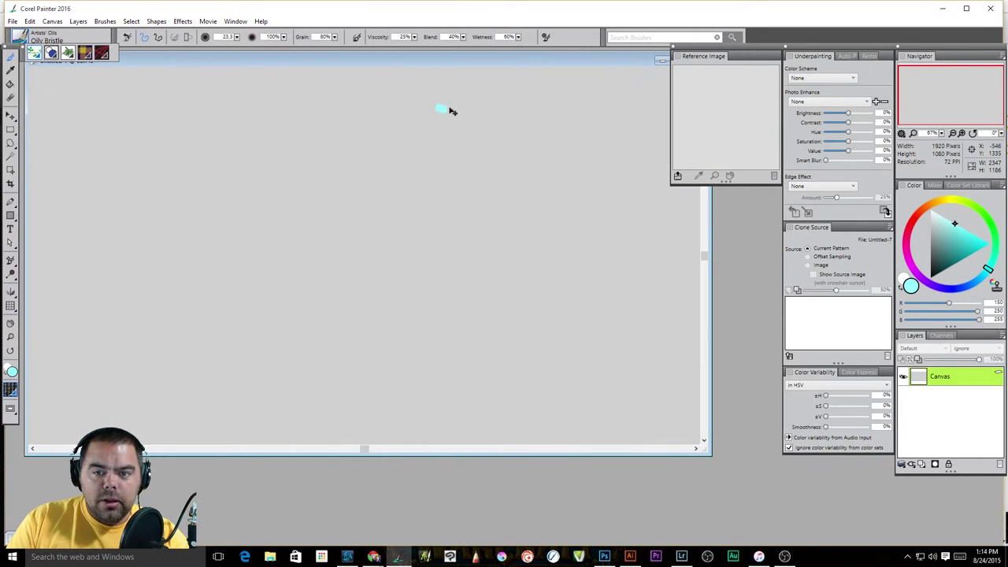
{"action": "key", "text": "ctrl+b"}
{"action": "key", "text": "ctrl+b"}
{"action": "key", "text": "ctrl+b"}
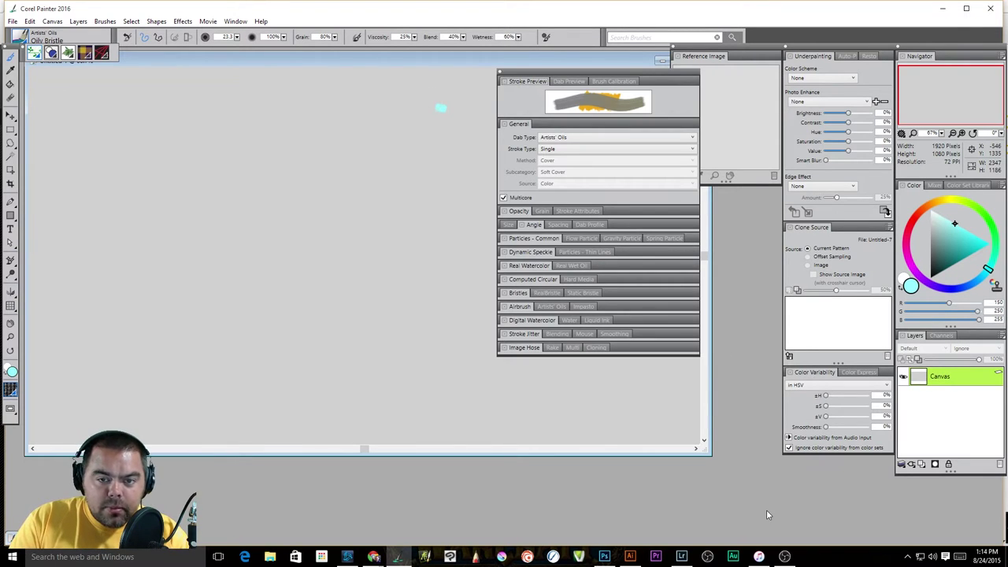
{"action": "key", "text": "n"}
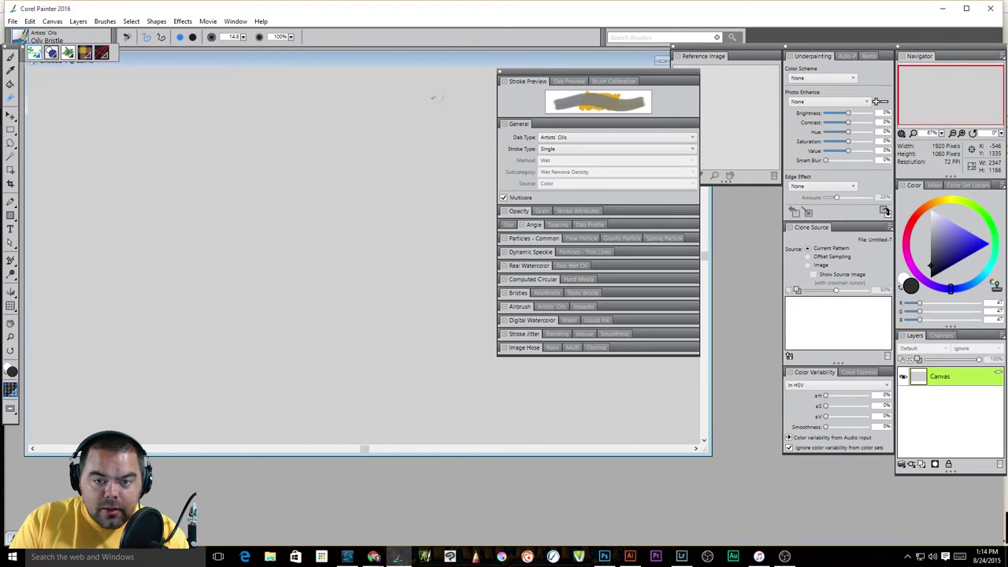
{"action": "key", "text": "b"}
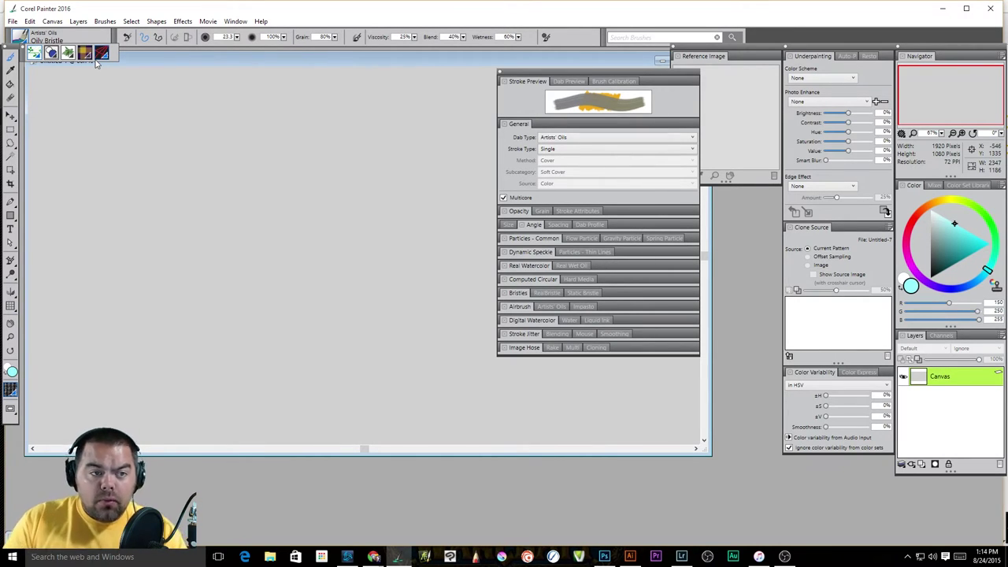
- Pick a darker teal and paint two wavy Oily Bristle strokes across the canvas, one below the other
{"action": "left_click_drag", "start_coordinate": [946, 245], "coordinate": [962, 260]}
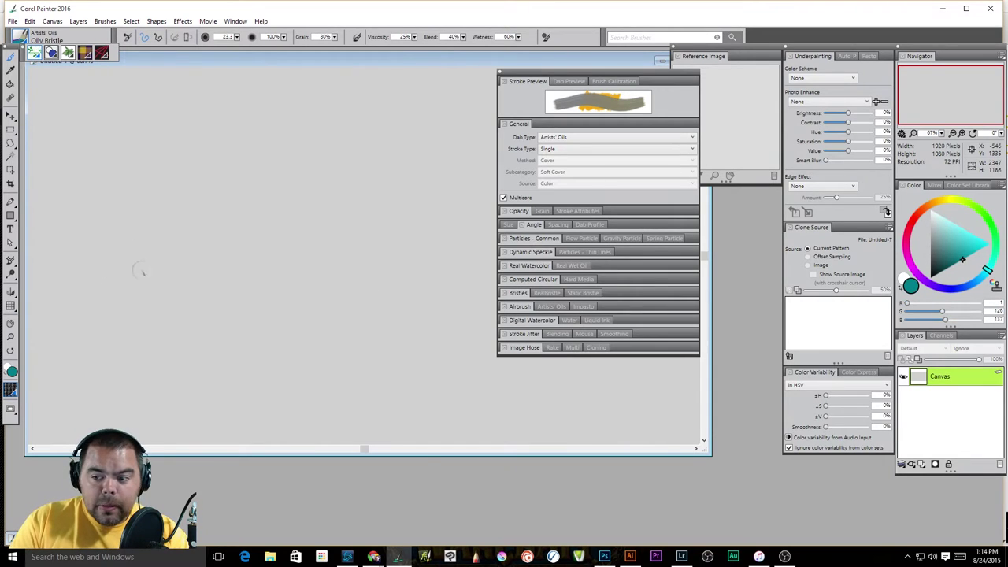
{"action": "mouse_move", "coordinate": [97, 286]}
{"action": "left_mouse_down"}
{"action": "mouse_move", "coordinate": [156, 240]}
{"action": "mouse_move", "coordinate": [206, 222]}
{"action": "mouse_move", "coordinate": [270, 219]}
{"action": "mouse_move", "coordinate": [338, 236]}
{"action": "mouse_move", "coordinate": [402, 213]}
{"action": "mouse_move", "coordinate": [445, 160]}
{"action": "left_mouse_up"}
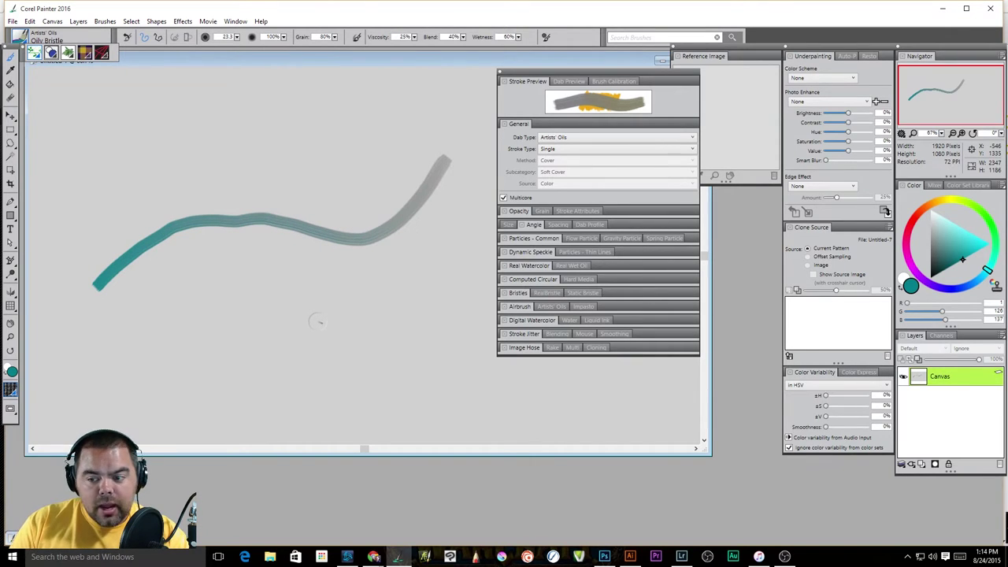
{"action": "mouse_move", "coordinate": [124, 337]}
{"action": "left_mouse_down"}
{"action": "mouse_move", "coordinate": [158, 304]}
{"action": "mouse_move", "coordinate": [214, 289]}
{"action": "mouse_move", "coordinate": [278, 321]}
{"action": "mouse_move", "coordinate": [414, 299]}
{"action": "mouse_move", "coordinate": [468, 263]}
{"action": "left_mouse_up"}
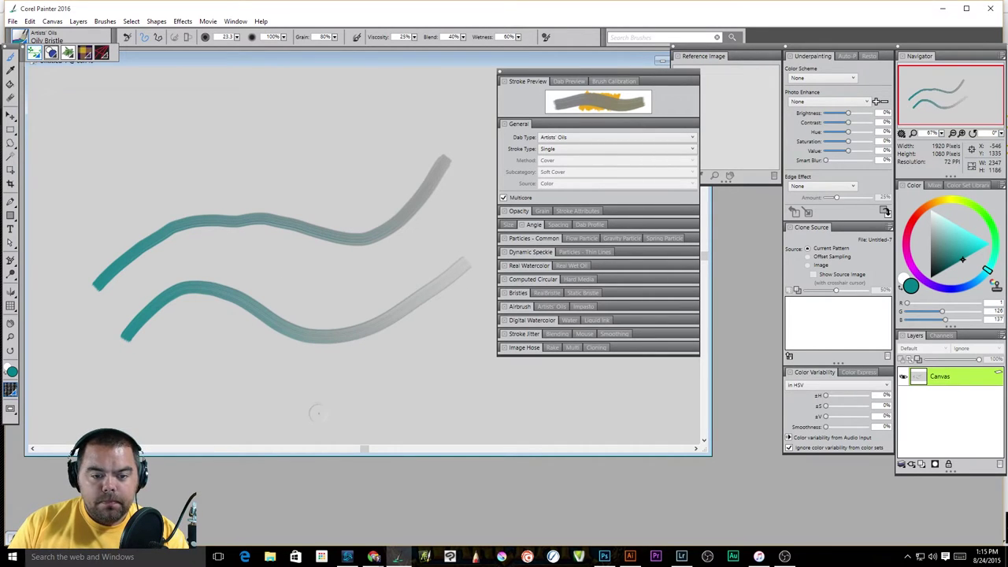
- Show the Dab Preview, undock it into its own palette, and dock it back
{"action": "left_click", "coordinate": [563, 82]}
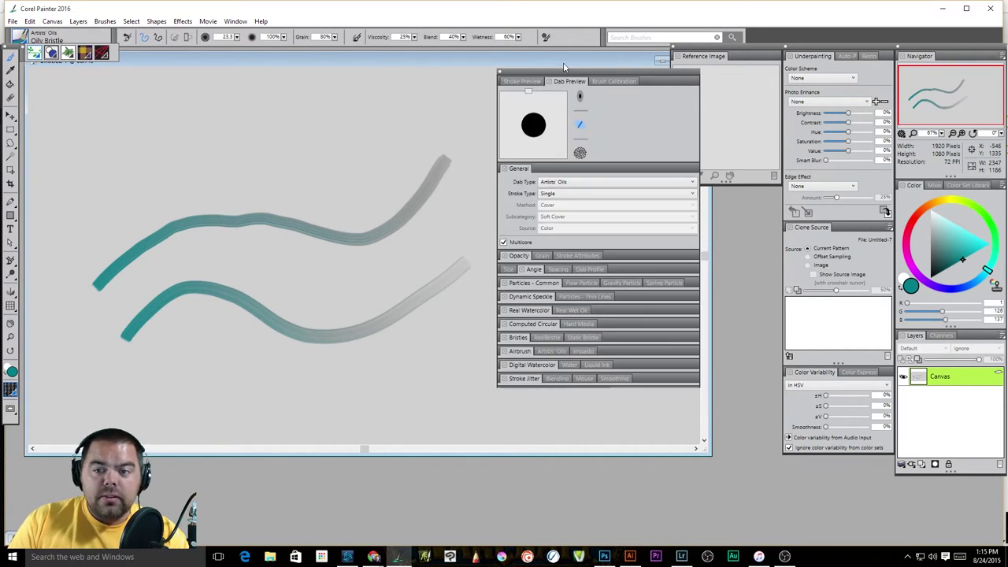
{"action": "left_click_drag", "start_coordinate": [564, 81], "coordinate": [569, 69]}
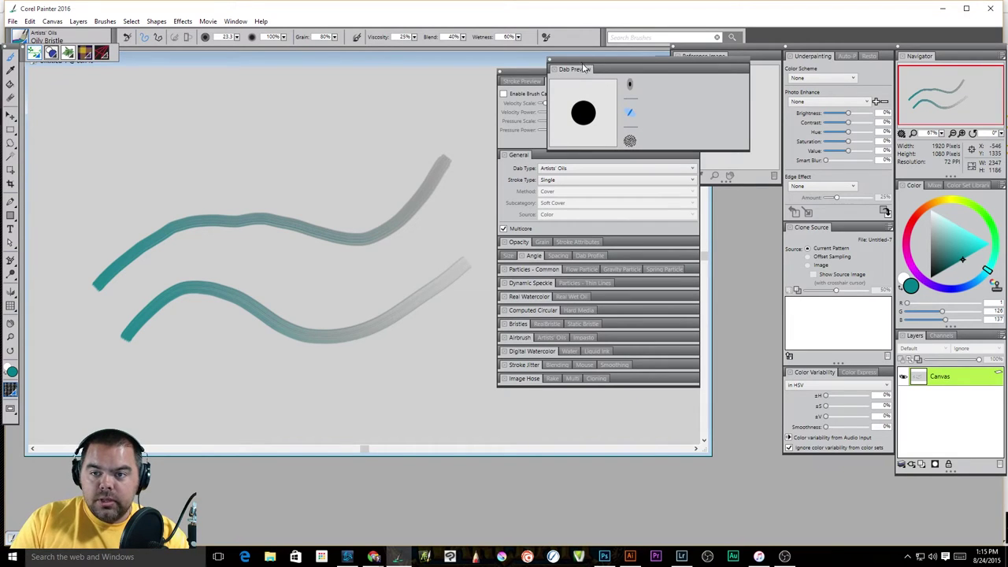
{"action": "mouse_move", "coordinate": [591, 67]}
{"action": "left_mouse_down"}
{"action": "mouse_move", "coordinate": [615, 89]}
{"action": "mouse_move", "coordinate": [602, 104]}
{"action": "mouse_move", "coordinate": [562, 85]}
{"action": "left_mouse_up"}
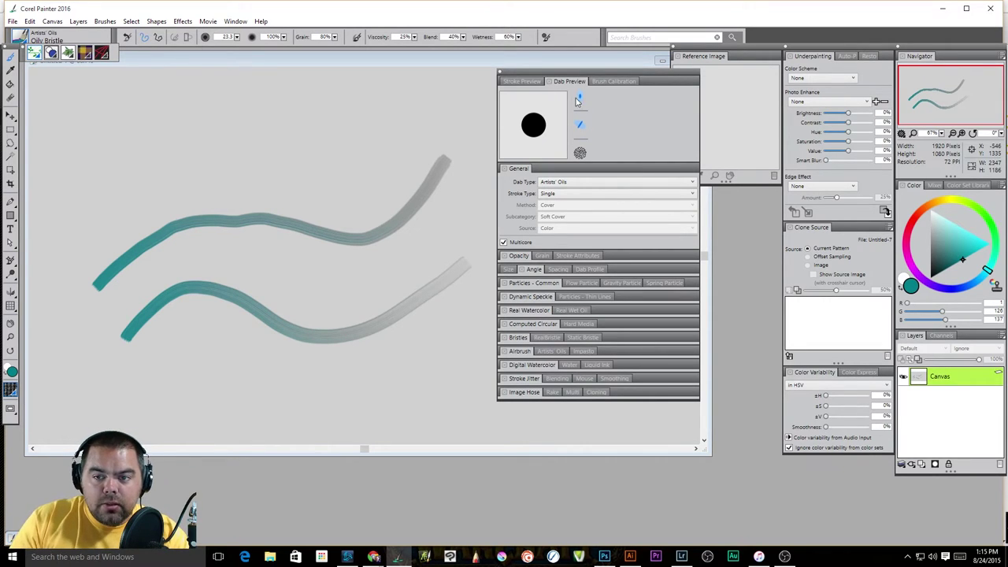
- Preview the dab by size and shape while changing brush size to 76.7, 187.5, 45.2, then back to 23.3
{"action": "left_click", "coordinate": [581, 98]}
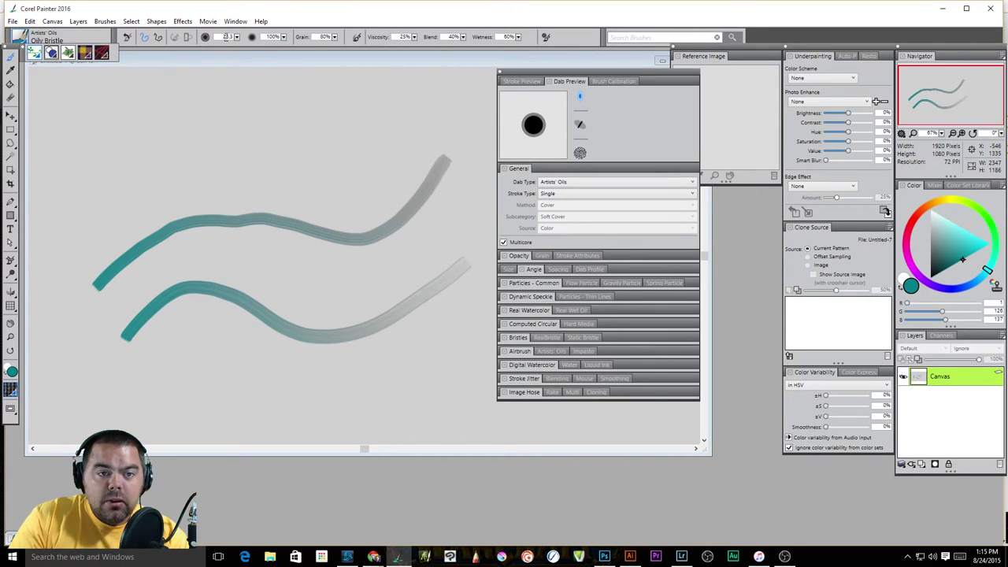
{"action": "left_click", "coordinate": [236, 37]}
{"action": "left_click_drag", "start_coordinate": [142, 44], "coordinate": [189, 45]}
{"action": "left_click", "coordinate": [236, 37]}
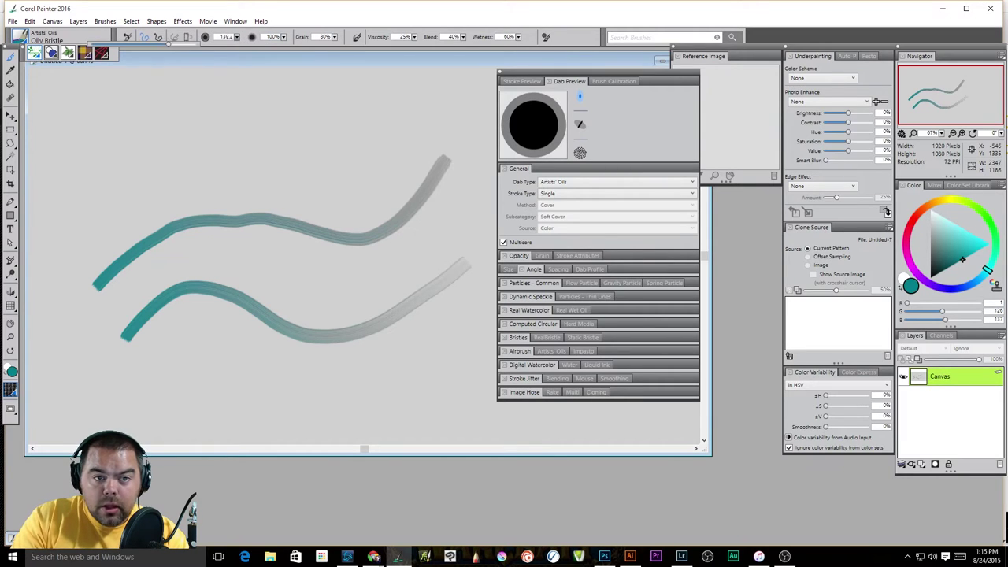
{"action": "left_click", "coordinate": [237, 37]}
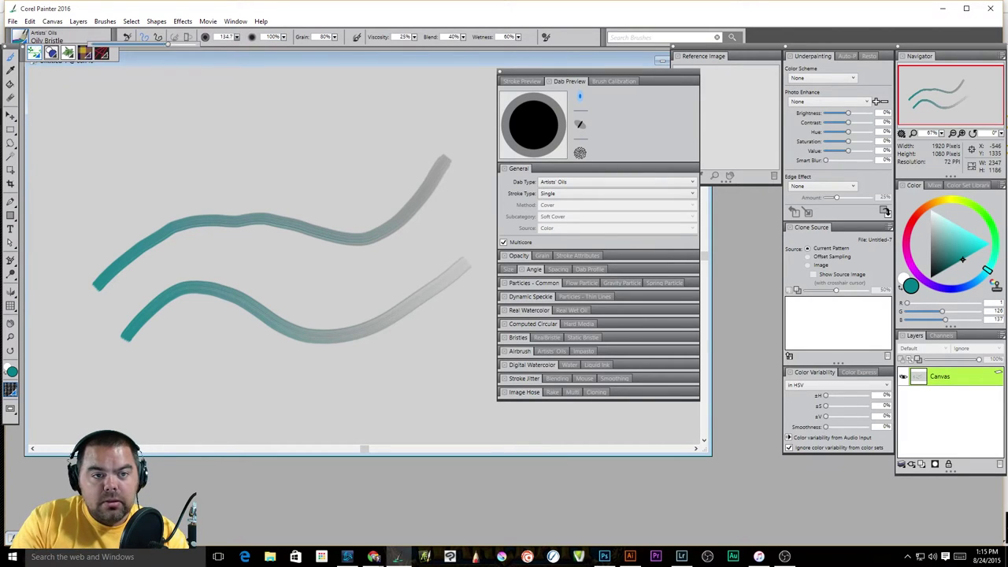
{"action": "left_click_drag", "start_coordinate": [169, 44], "coordinate": [141, 44]}
{"action": "left_click", "coordinate": [237, 37]}
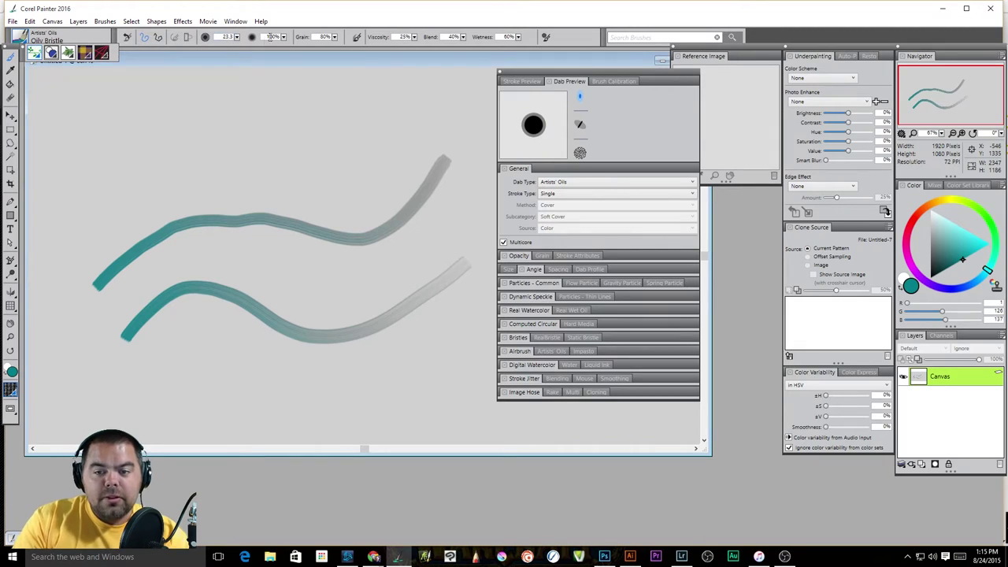
- Switch the dab preview between hard media and size-and-shape, ending on the actual footprint view
{"action": "left_click", "coordinate": [581, 126]}
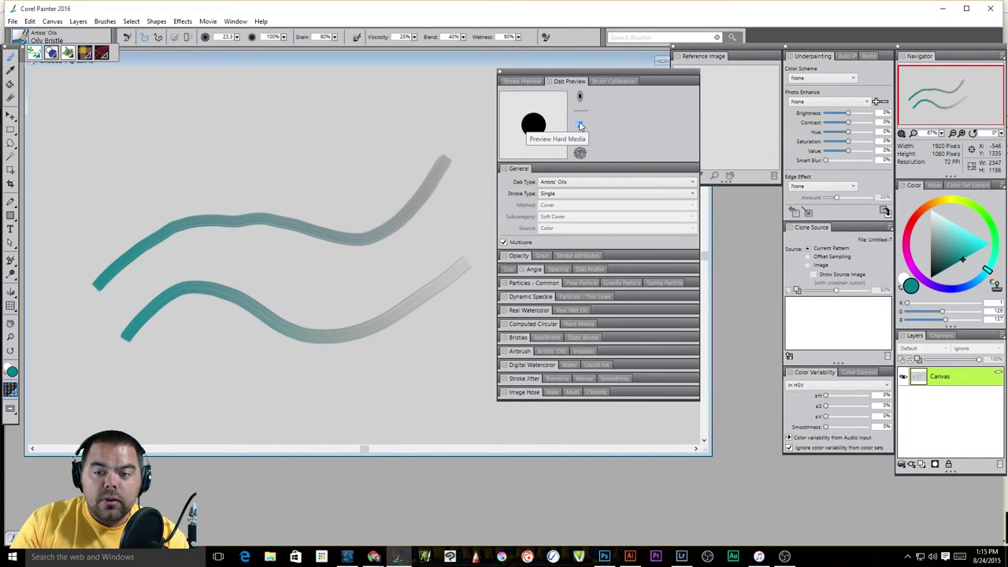
{"action": "left_click", "coordinate": [581, 101]}
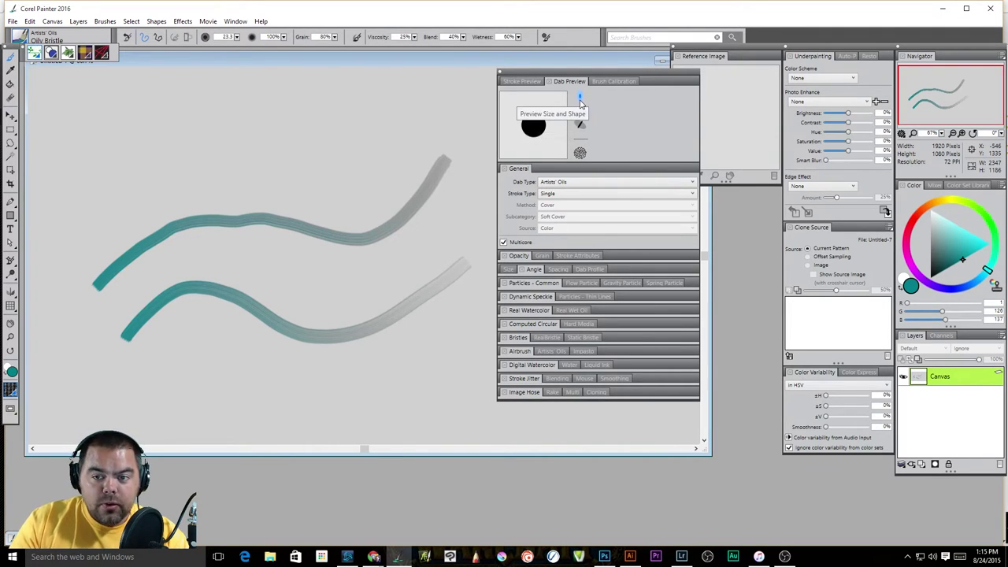
{"action": "left_click", "coordinate": [581, 126]}
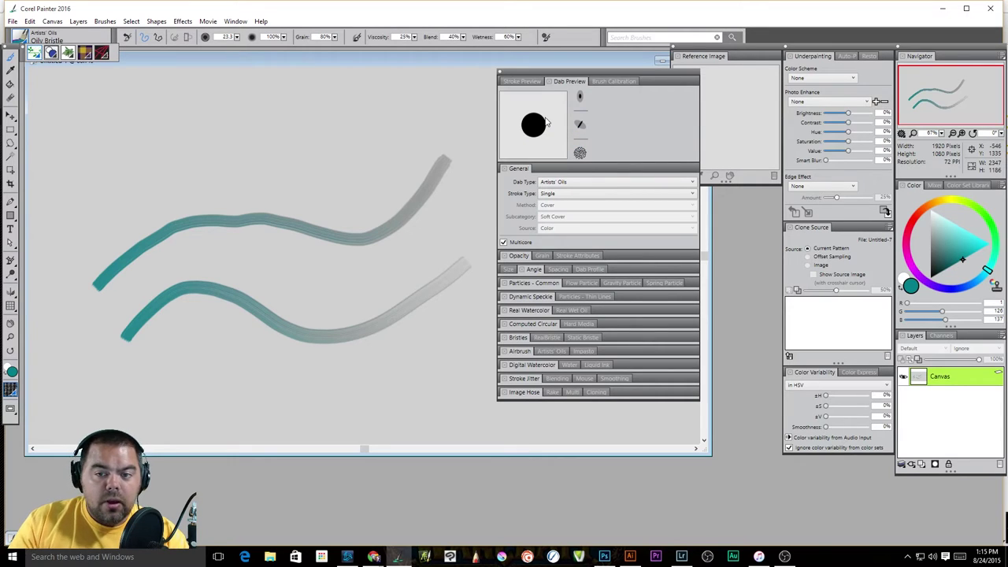
{"action": "left_click", "coordinate": [579, 153]}
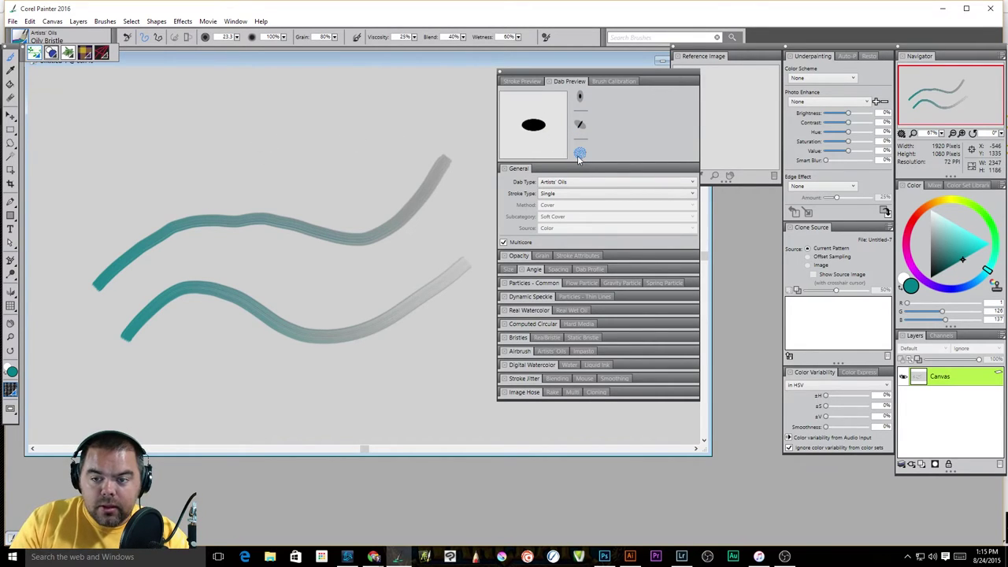
- Dab two small teal spots side by side above the strokes
{"action": "left_click", "coordinate": [317, 139]}
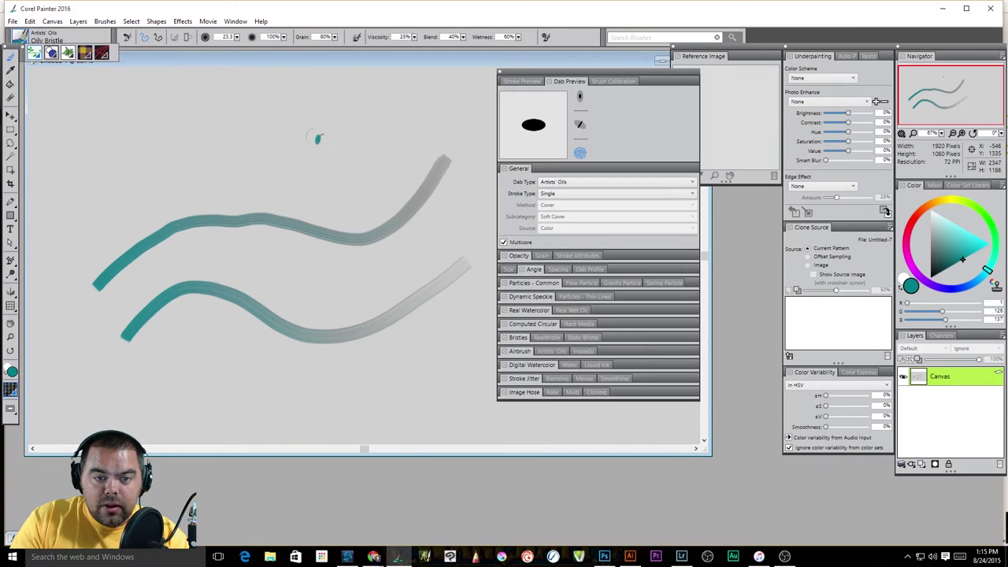
{"action": "left_click", "coordinate": [342, 136]}
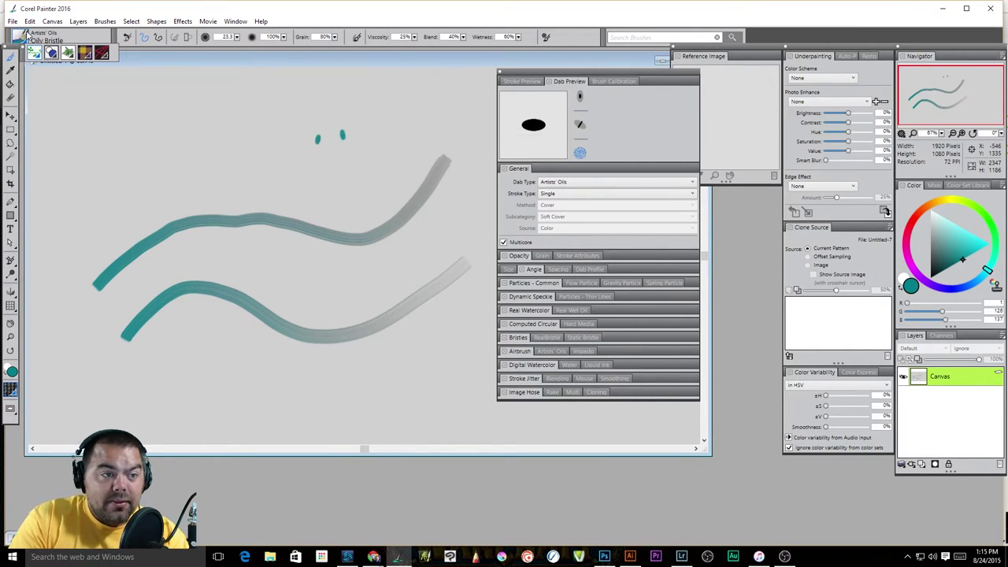
{"action": "left_click", "coordinate": [25, 37]}
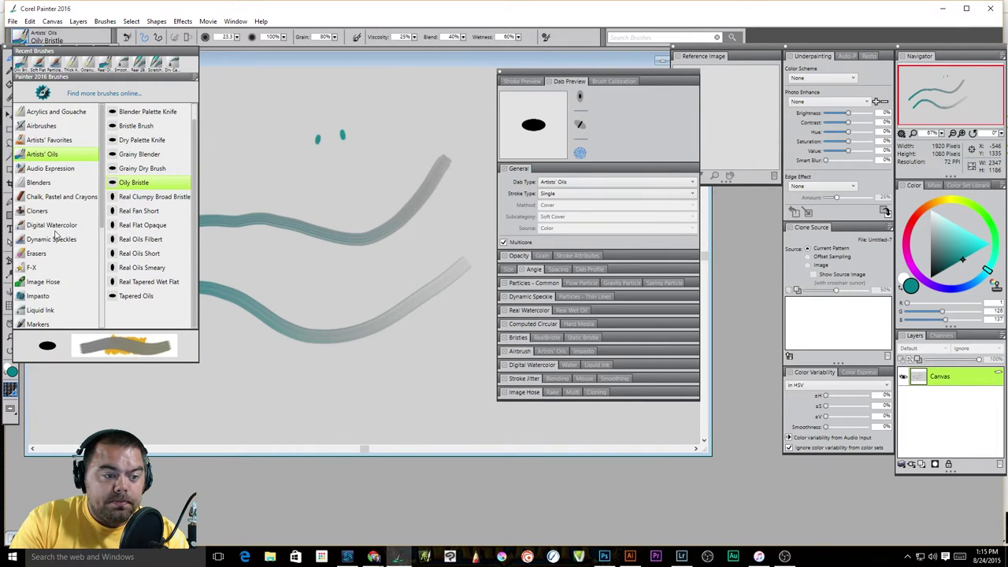
- Choose the Broad Wheel airbrush and spray teal dabs and a short stroke, previewing the dab as hard media
{"action": "left_click", "coordinate": [44, 126]}
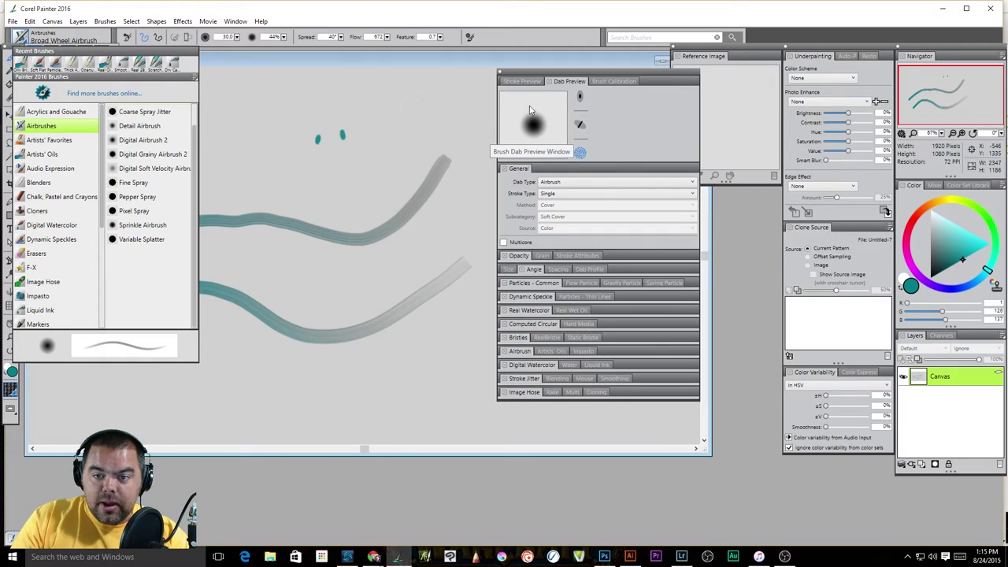
{"action": "left_click", "coordinate": [382, 122]}
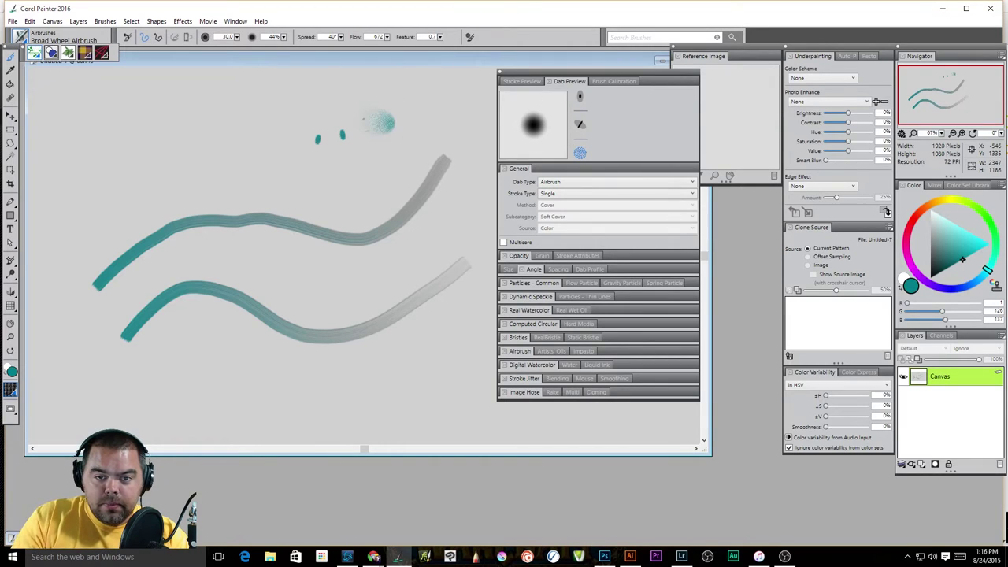
{"action": "left_click_drag", "start_coordinate": [386, 150], "coordinate": [387, 151]}
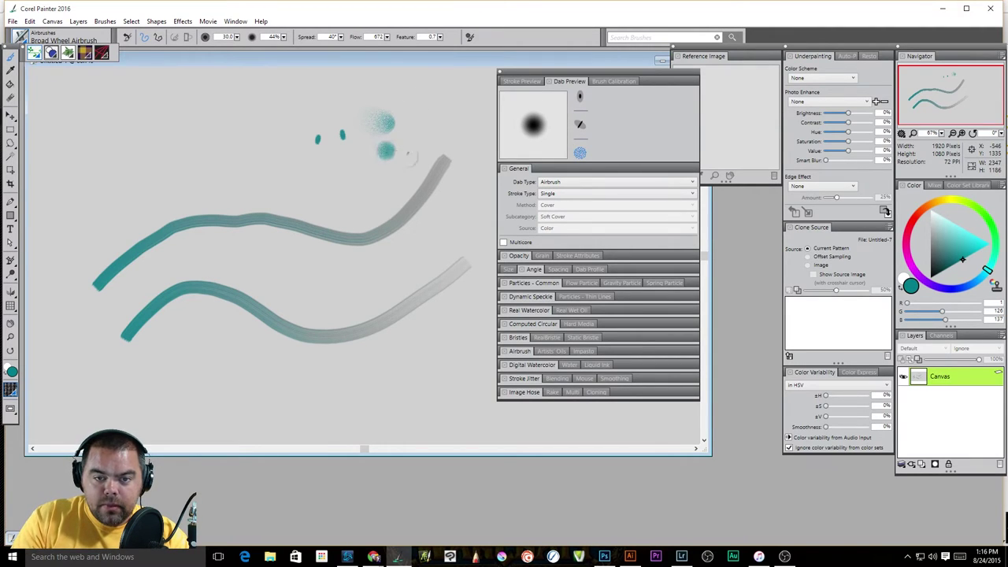
{"action": "left_click", "coordinate": [580, 126]}
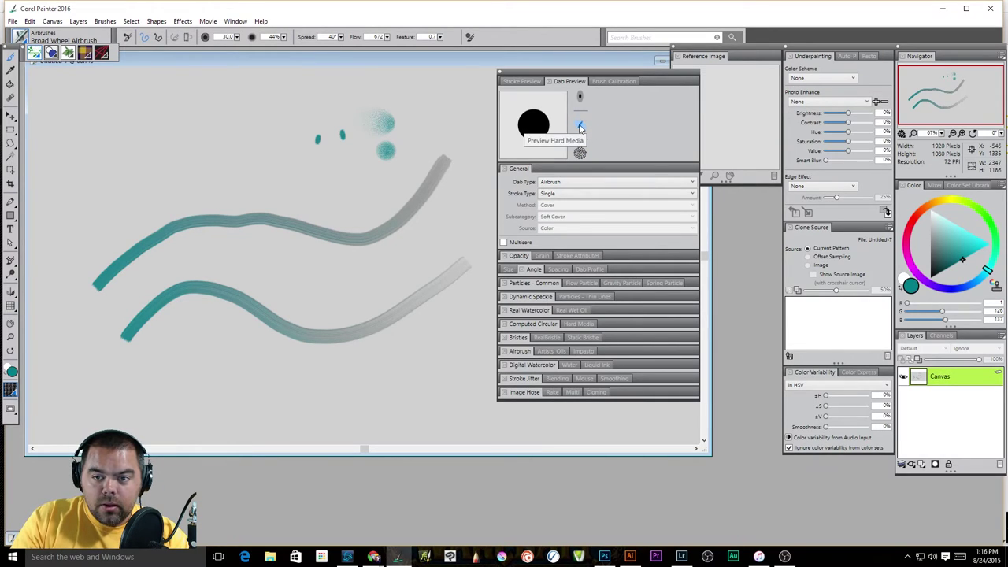
{"action": "mouse_move", "coordinate": [408, 101]}
{"action": "left_mouse_down"}
{"action": "mouse_move", "coordinate": [405, 170]}
{"action": "mouse_move", "coordinate": [407, 107]}
{"action": "mouse_move", "coordinate": [397, 185]}
{"action": "mouse_move", "coordinate": [407, 102]}
{"action": "mouse_move", "coordinate": [397, 153]}
{"action": "mouse_move", "coordinate": [371, 131]}
{"action": "left_mouse_up"}
- Build up a soft teal dab with Digital Airbrush 2, then select the Image Hose Linear-Size-P brush
{"action": "left_click", "coordinate": [21, 38]}
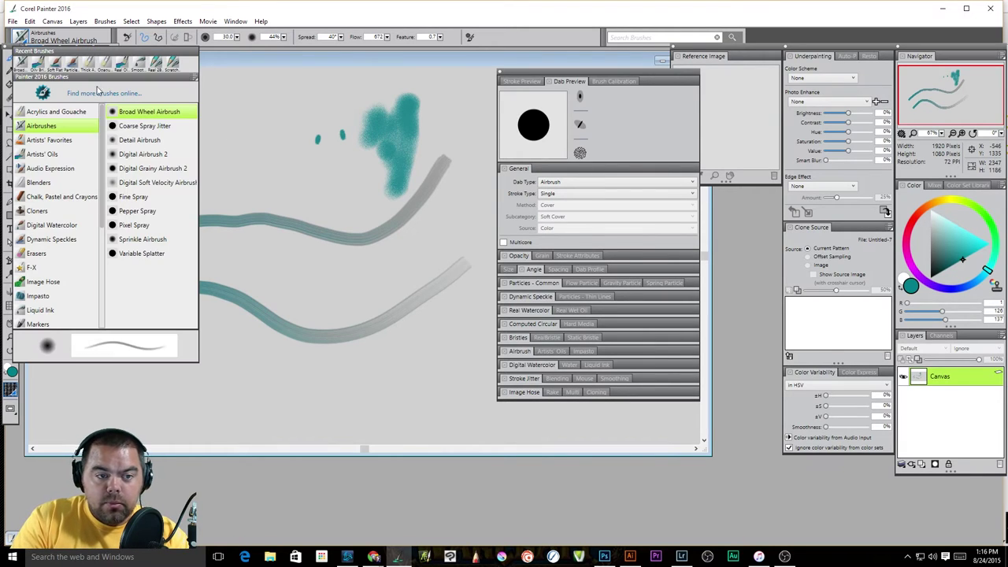
{"action": "left_click", "coordinate": [141, 154]}
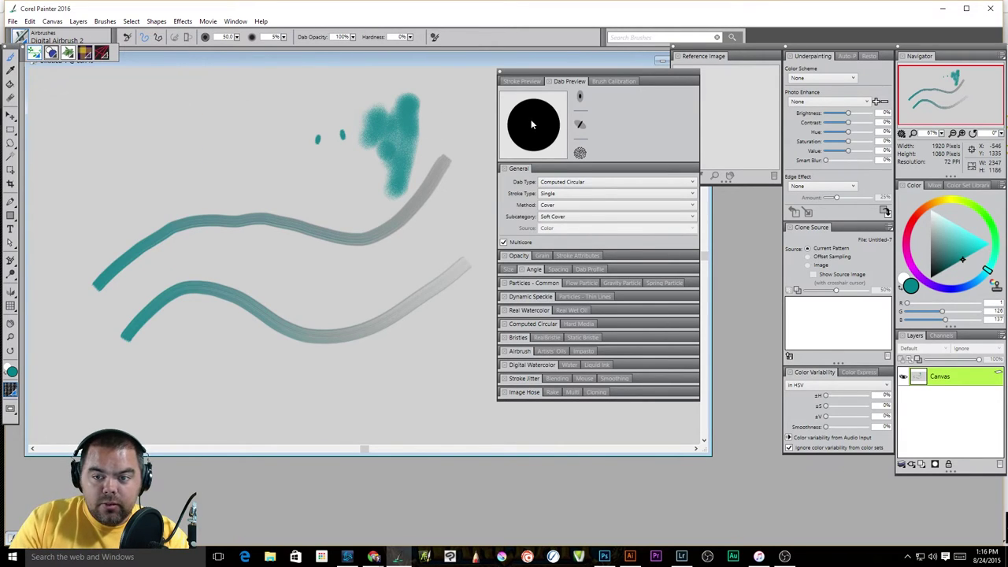
{"action": "left_click", "coordinate": [580, 153]}
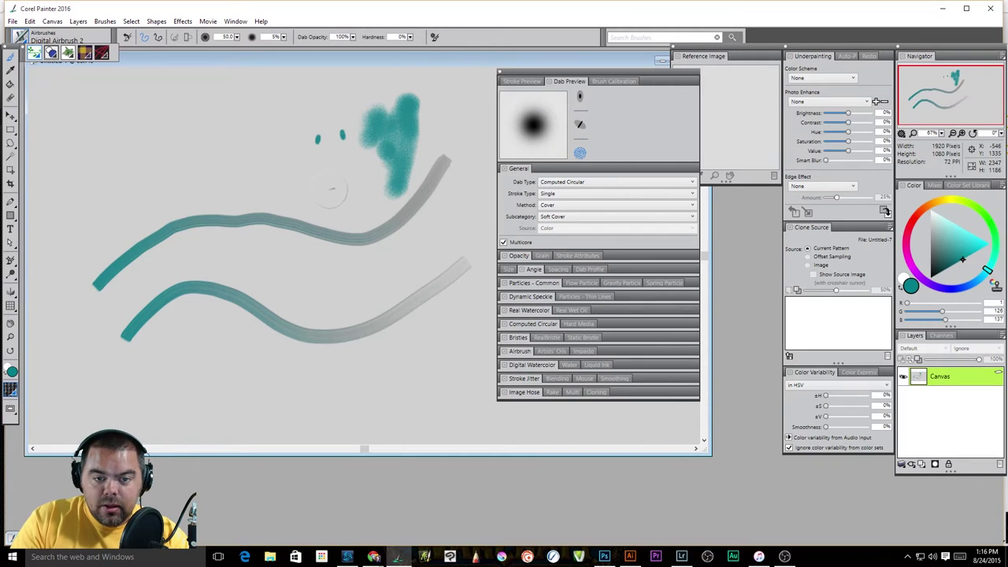
{"action": "left_click_drag", "start_coordinate": [328, 183], "coordinate": [323, 183]}
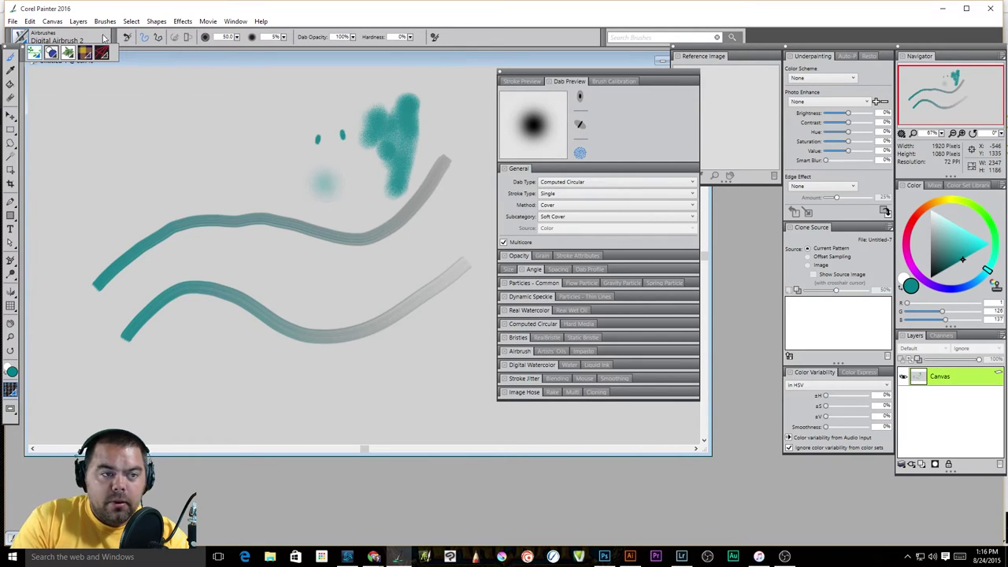
{"action": "left_click", "coordinate": [22, 37]}
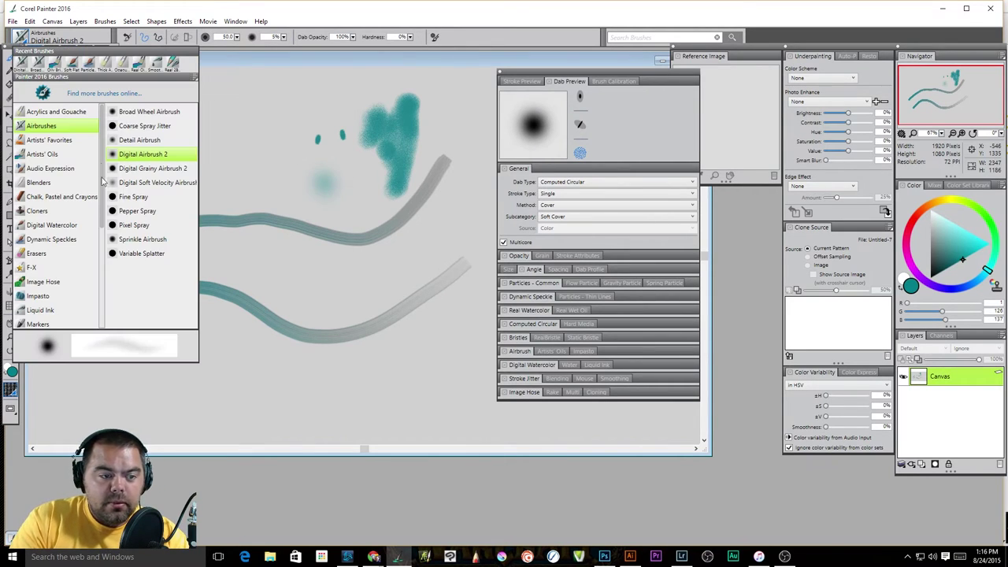
{"action": "left_click", "coordinate": [52, 284]}
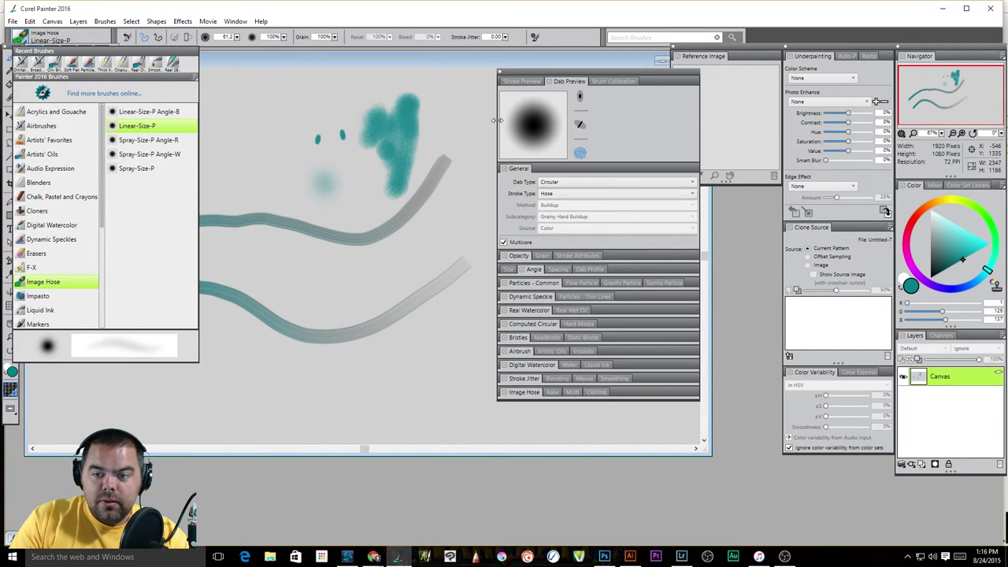
- Choose Artists' Favorites > Sargent Brush from the brush library
{"action": "left_click", "coordinate": [582, 152]}
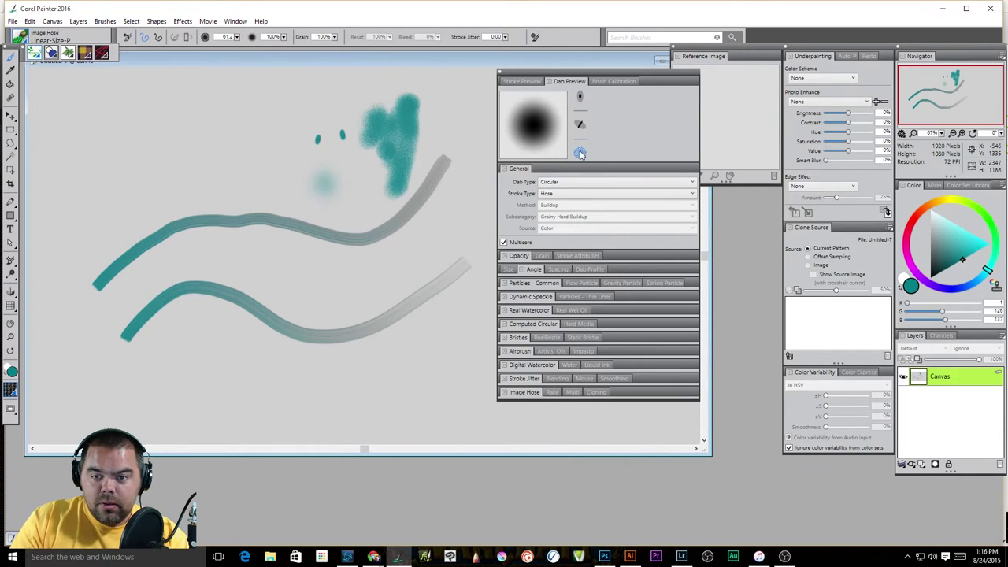
{"action": "left_click", "coordinate": [19, 41]}
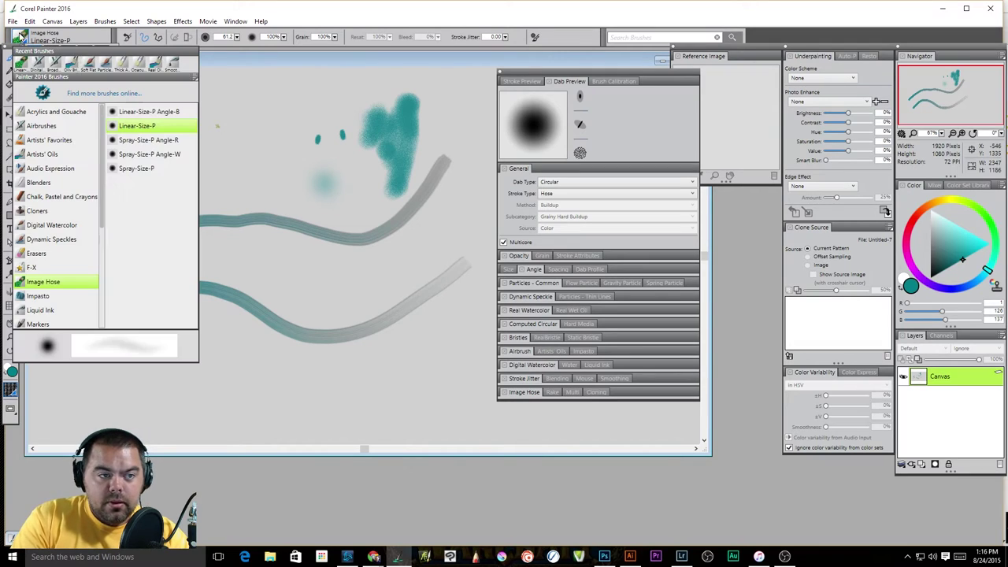
{"action": "left_click", "coordinate": [59, 140]}
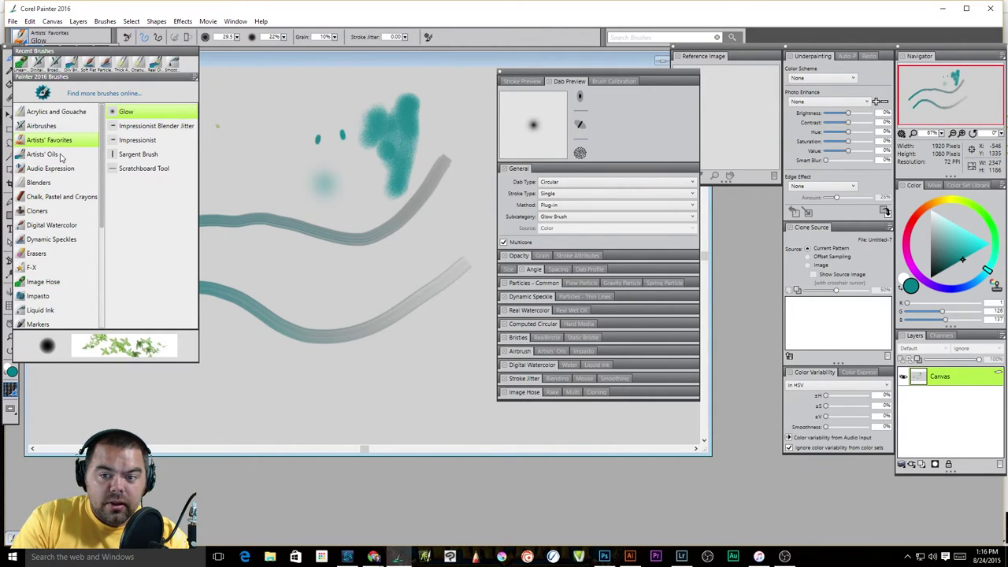
{"action": "left_click", "coordinate": [136, 154]}
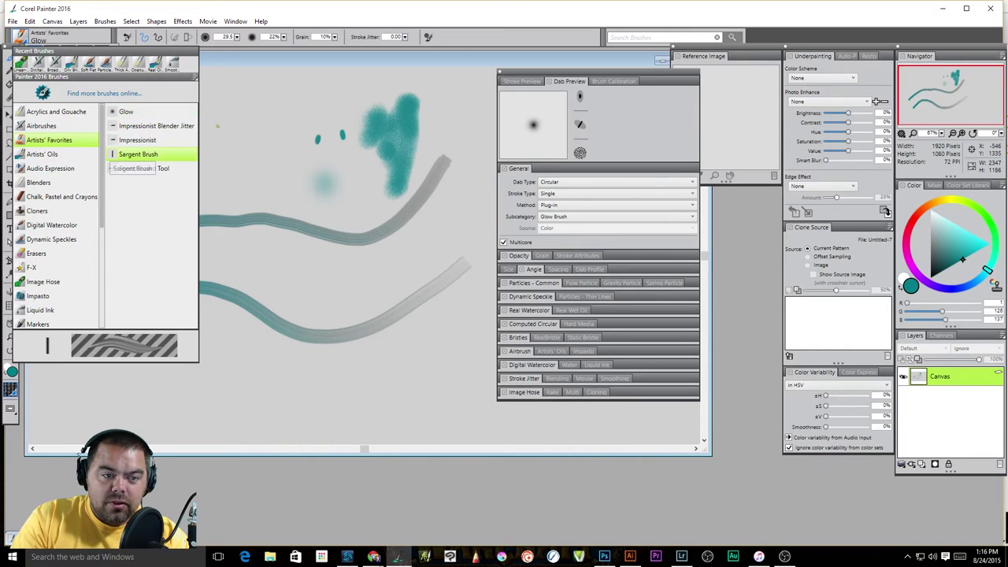
- Compare the Sargent Brush dab in the size-and-shape, hard media and footprint preview modes
{"action": "left_click", "coordinate": [581, 97]}
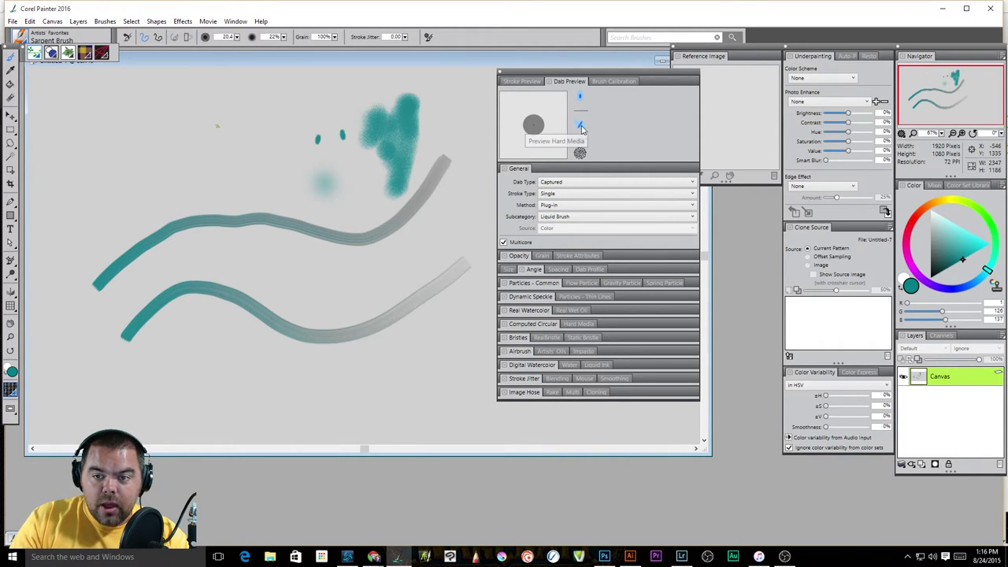
{"action": "left_click", "coordinate": [579, 125]}
{"action": "left_click", "coordinate": [581, 152]}
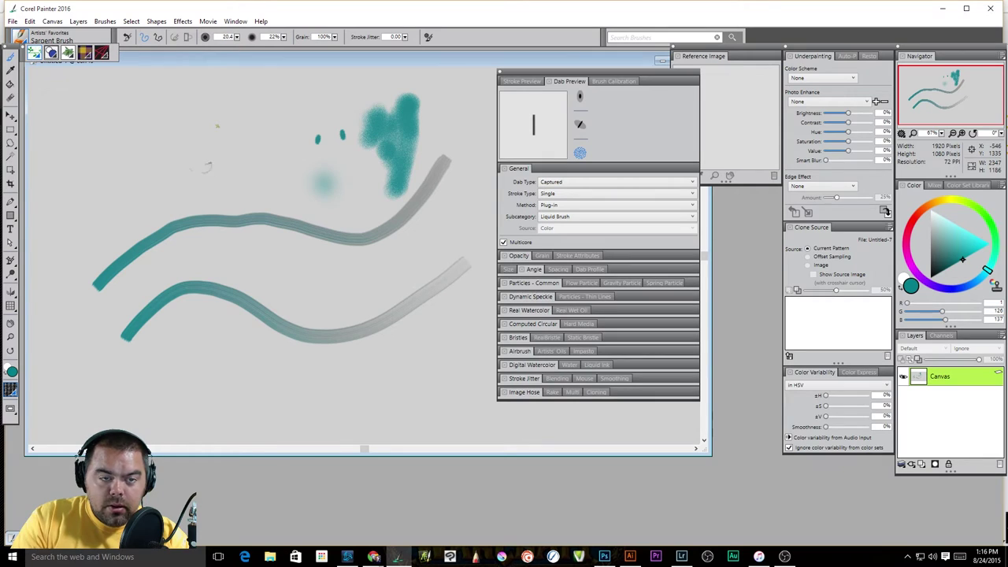
- Enlarge the brush to size 749.9 and paint a huge diagonal teal smear
{"action": "key", "text": "bracketright"}
{"action": "key", "text": "bracketright"}
{"action": "key", "text": "bracketright"}
{"action": "key", "text": "bracketright"}
{"action": "key", "text": "bracketright"}
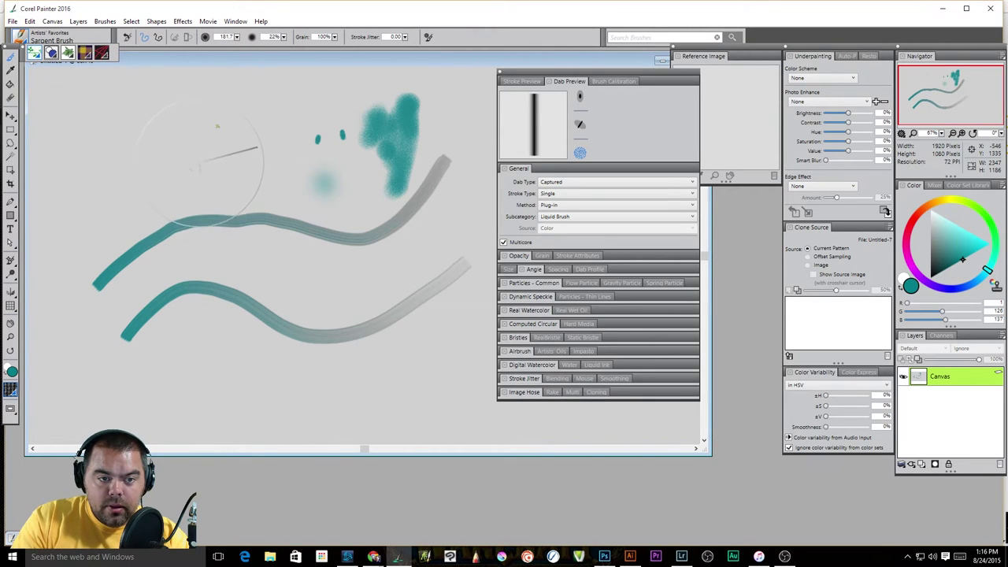
{"action": "left_click_drag", "start_coordinate": [237, 37], "coordinate": [241, 156]}
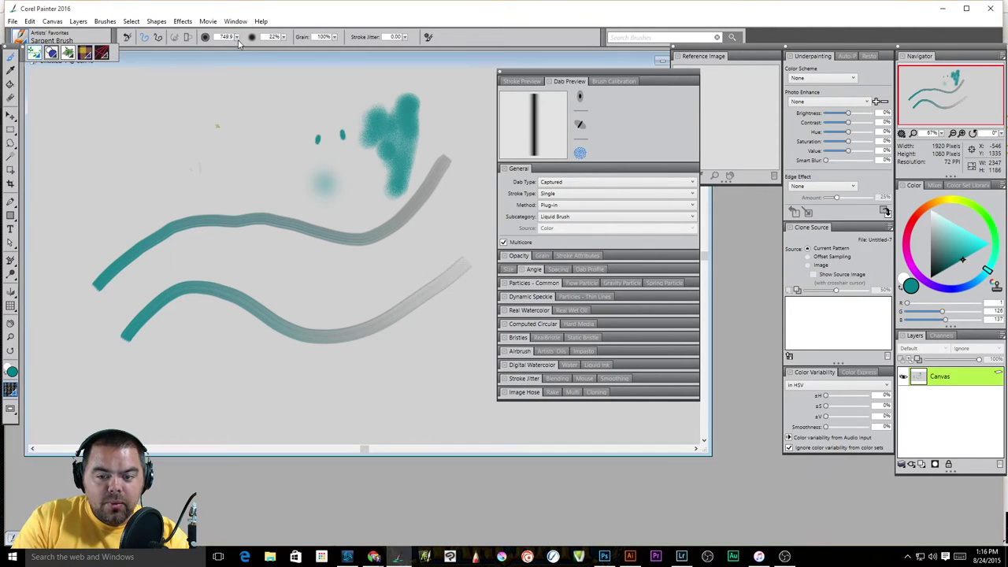
{"action": "left_click_drag", "start_coordinate": [405, 225], "coordinate": [425, 268]}
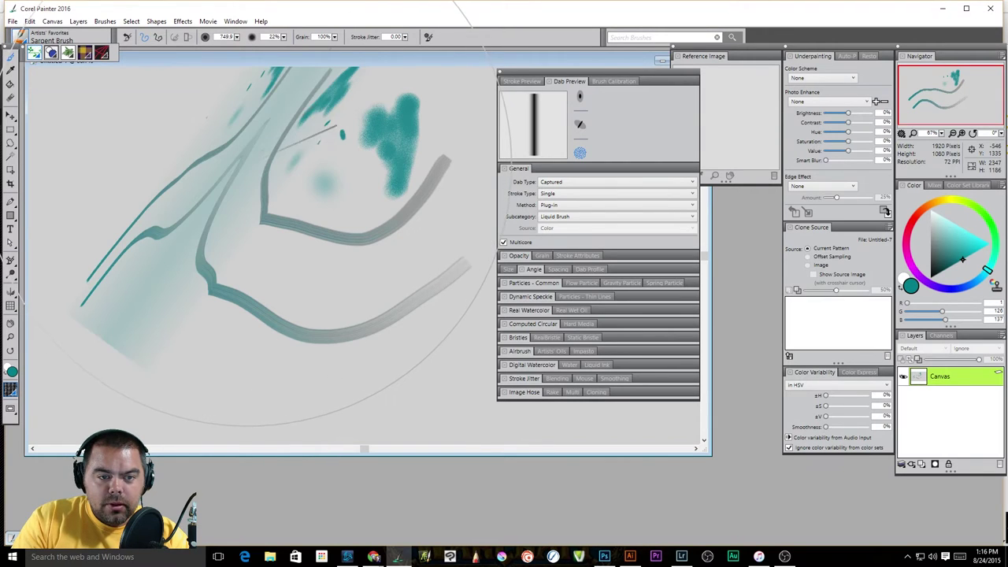
- Reduce the brush size to 121.4 and paint two pale teal strokes side by side
{"action": "left_click_drag", "start_coordinate": [238, 37], "coordinate": [170, 44]}
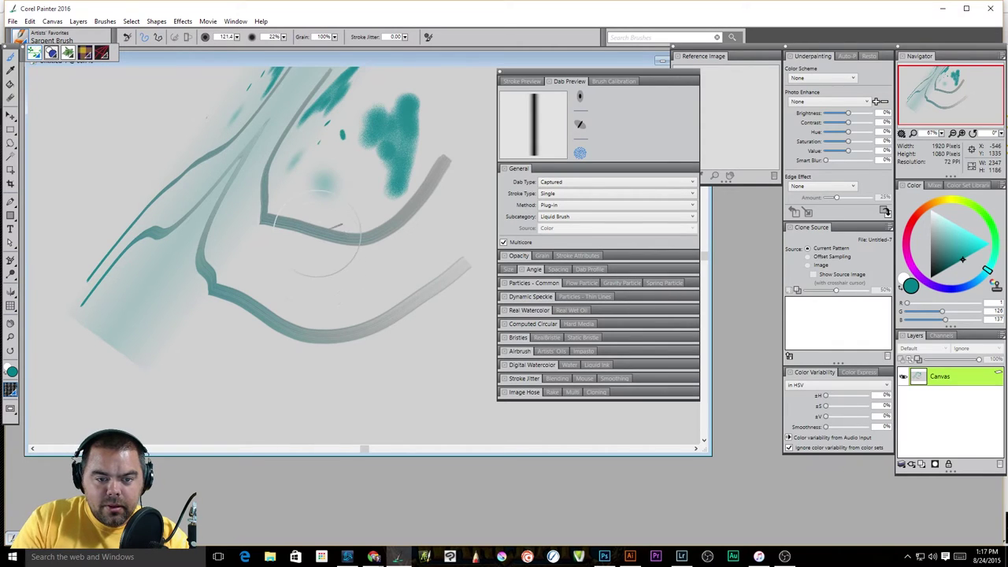
{"action": "left_click_drag", "start_coordinate": [293, 272], "coordinate": [354, 274]}
{"action": "mouse_move", "coordinate": [417, 265]}
{"action": "left_mouse_down"}
{"action": "mouse_move", "coordinate": [394, 268]}
{"action": "mouse_move", "coordinate": [392, 290]}
{"action": "mouse_move", "coordinate": [394, 268]}
{"action": "left_mouse_up"}
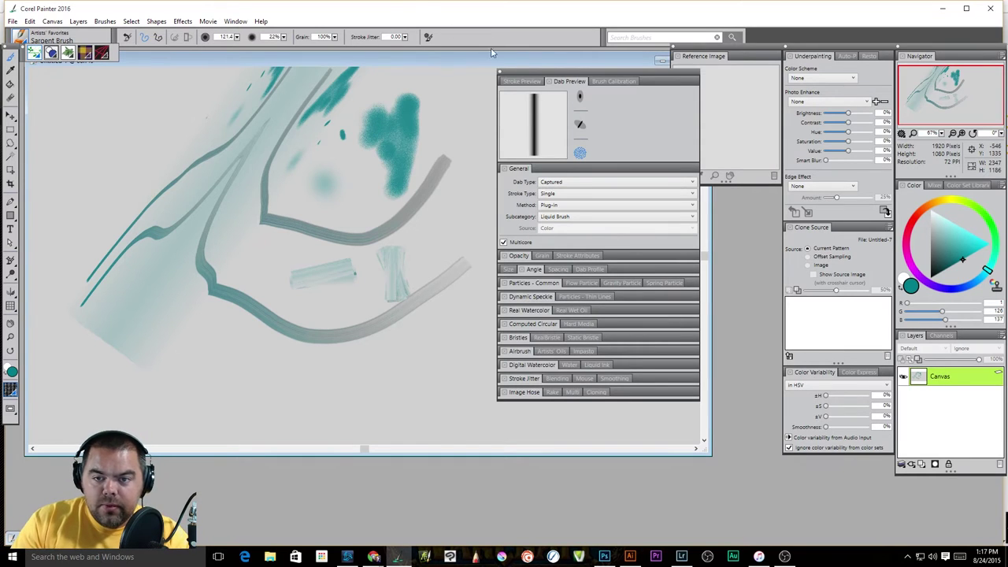
- Show the Stroke Preview and paint three long thick diagonal teal strokes
{"action": "left_click", "coordinate": [520, 82]}
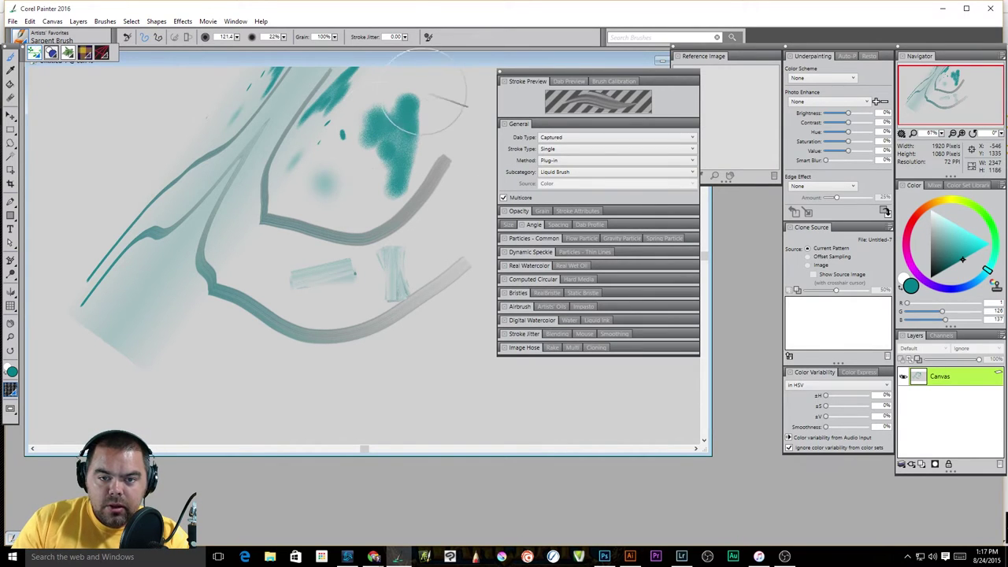
{"action": "mouse_move", "coordinate": [413, 99]}
{"action": "left_mouse_down"}
{"action": "mouse_move", "coordinate": [347, 161]}
{"action": "mouse_move", "coordinate": [282, 357]}
{"action": "left_mouse_up"}
{"action": "mouse_move", "coordinate": [389, 134]}
{"action": "left_mouse_down"}
{"action": "mouse_move", "coordinate": [312, 369]}
{"action": "mouse_move", "coordinate": [305, 452]}
{"action": "mouse_move", "coordinate": [375, 411]}
{"action": "left_mouse_up"}
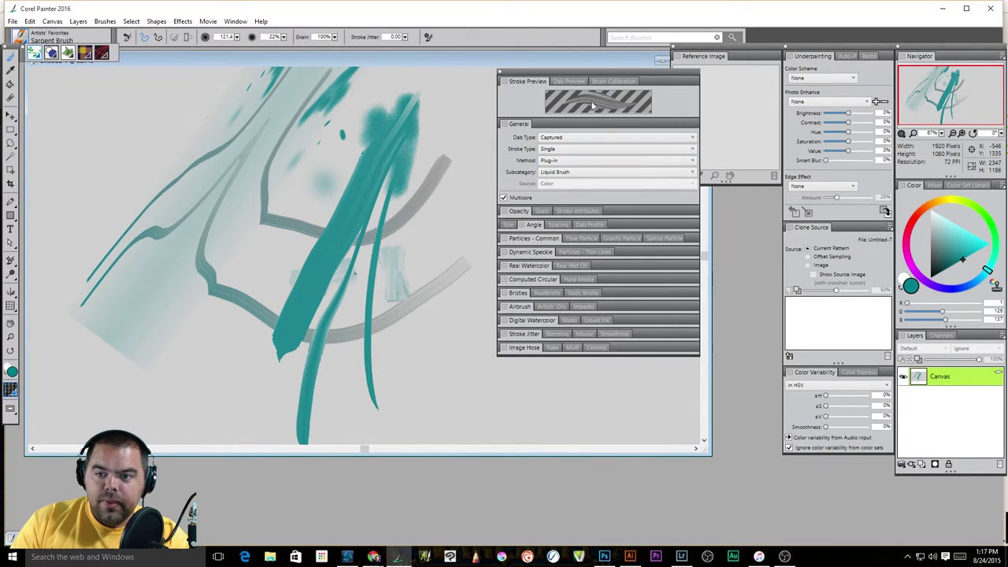
- With brush calibration enabled, paint broad diagonal teal test strokes, then disable it and open Brush Tracking
{"action": "left_click", "coordinate": [612, 82]}
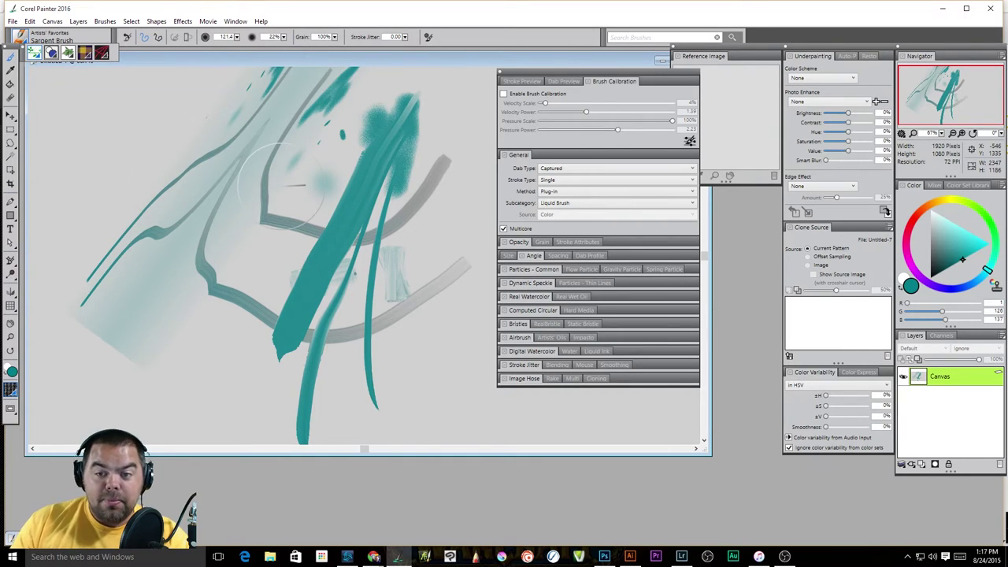
{"action": "left_click", "coordinate": [504, 94]}
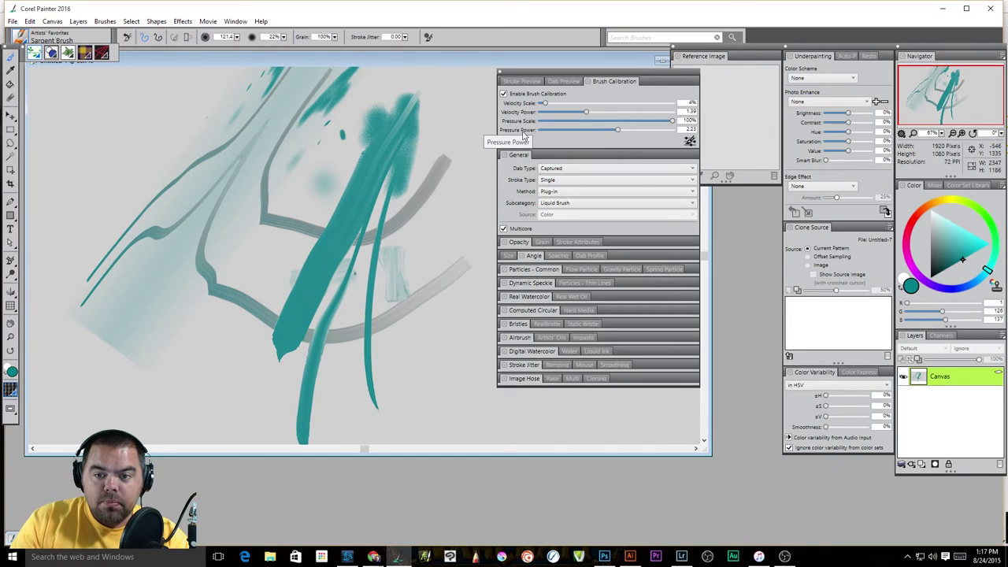
{"action": "left_click_drag", "start_coordinate": [164, 125], "coordinate": [181, 300]}
{"action": "mouse_move", "coordinate": [162, 142]}
{"action": "left_mouse_down"}
{"action": "mouse_move", "coordinate": [244, 346]}
{"action": "mouse_move", "coordinate": [259, 338]}
{"action": "mouse_move", "coordinate": [283, 382]}
{"action": "left_mouse_up"}
{"action": "left_click_drag", "start_coordinate": [203, 246], "coordinate": [319, 417]}
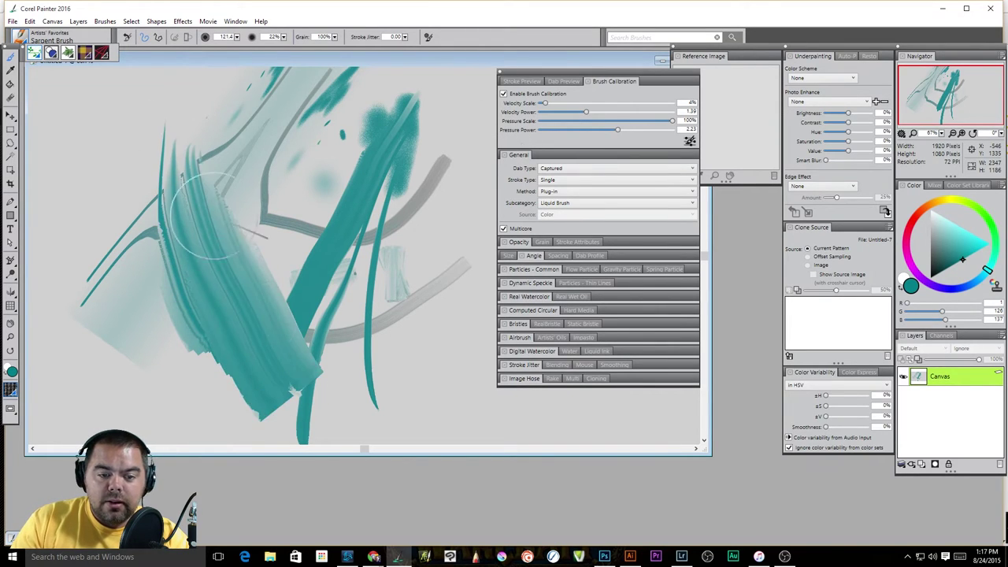
{"action": "left_click_drag", "start_coordinate": [209, 209], "coordinate": [283, 331]}
{"action": "left_click", "coordinate": [504, 94]}
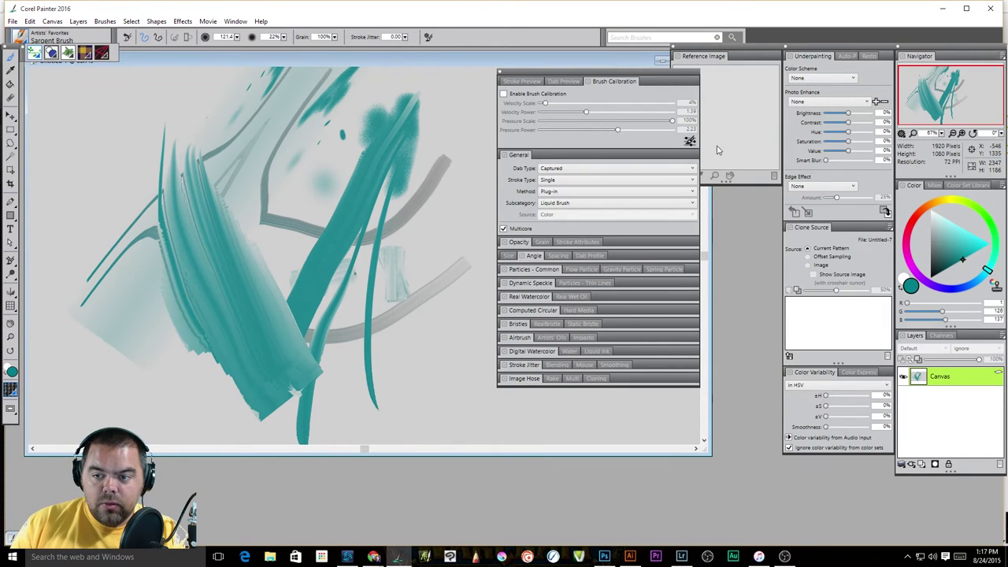
{"action": "left_click", "coordinate": [690, 141]}
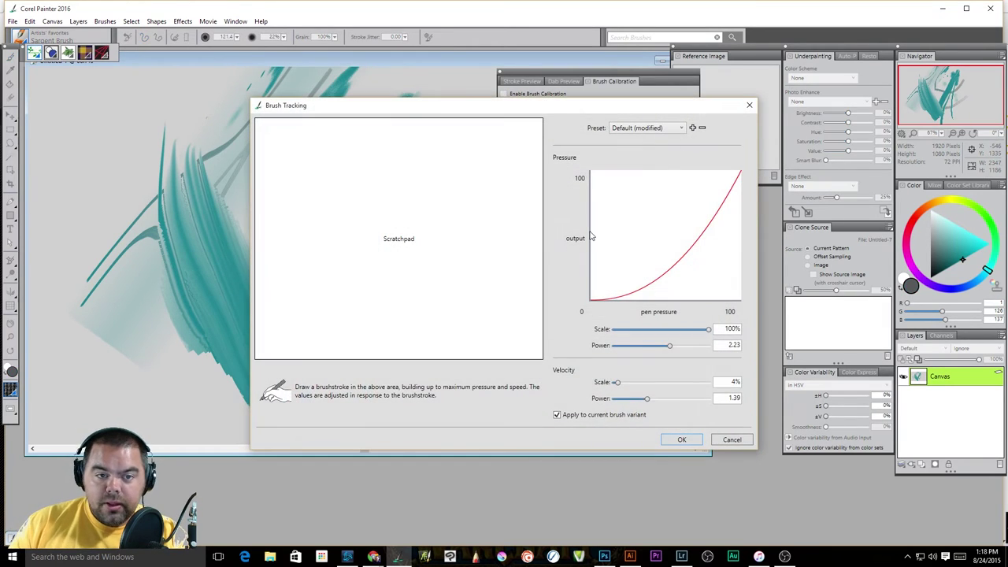
- Close and reopen Brush Tracking for the current variant: pressure Power 2.23, velocity Scale 4%, Power 1.39
{"action": "left_click_drag", "start_coordinate": [523, 105], "coordinate": [519, 148]}
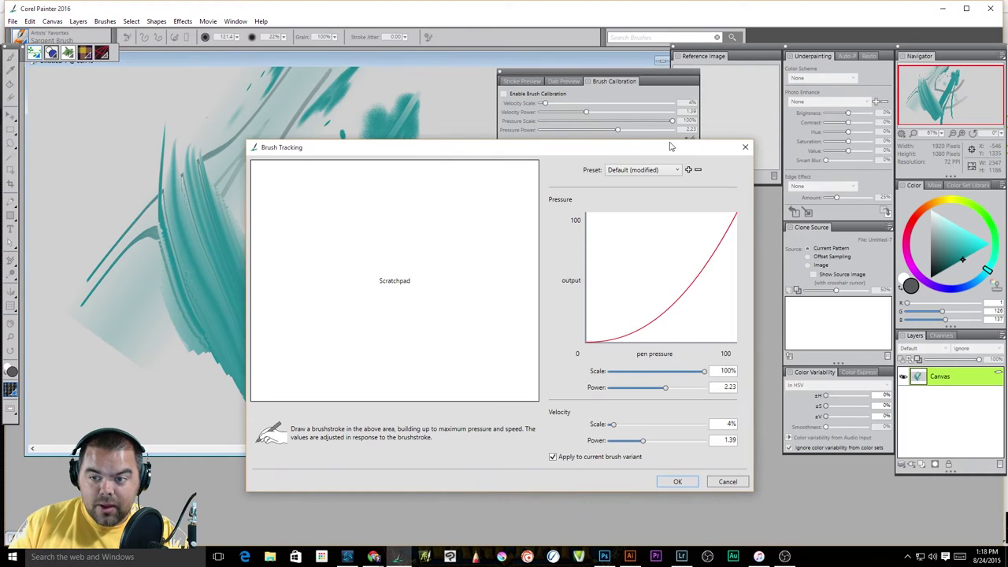
{"action": "left_click", "coordinate": [742, 147]}
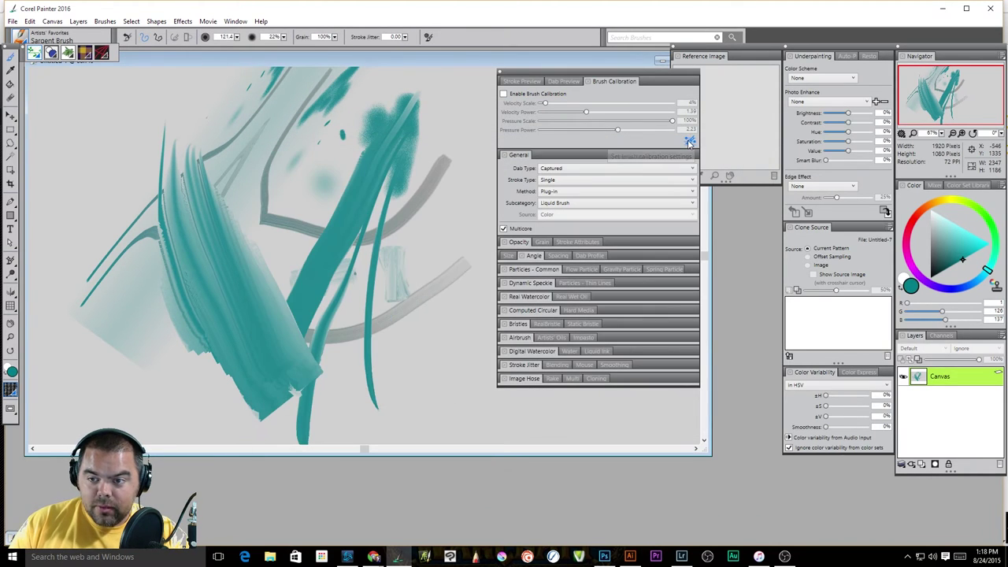
{"action": "left_click", "coordinate": [691, 143]}
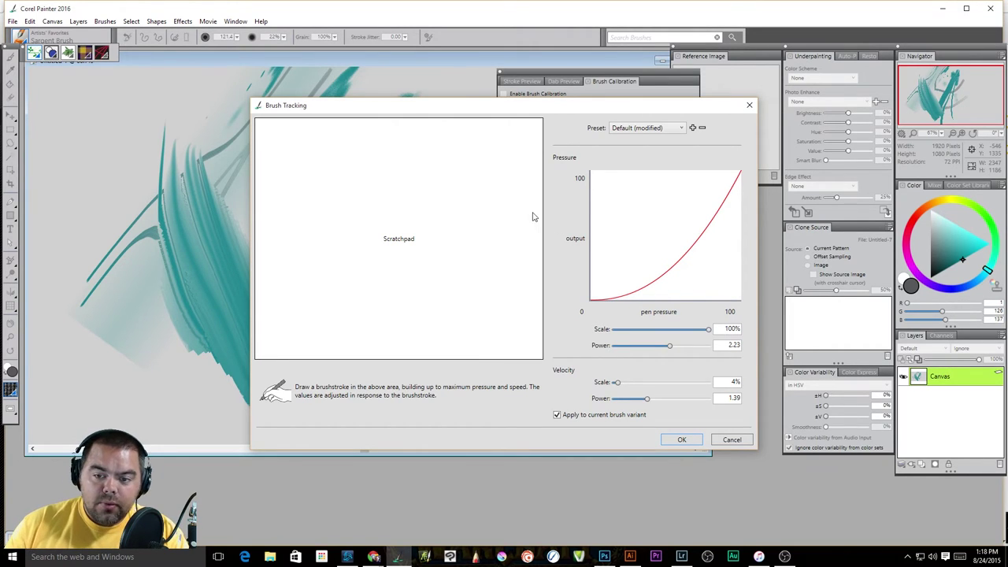
{"action": "left_click", "coordinate": [653, 128]}
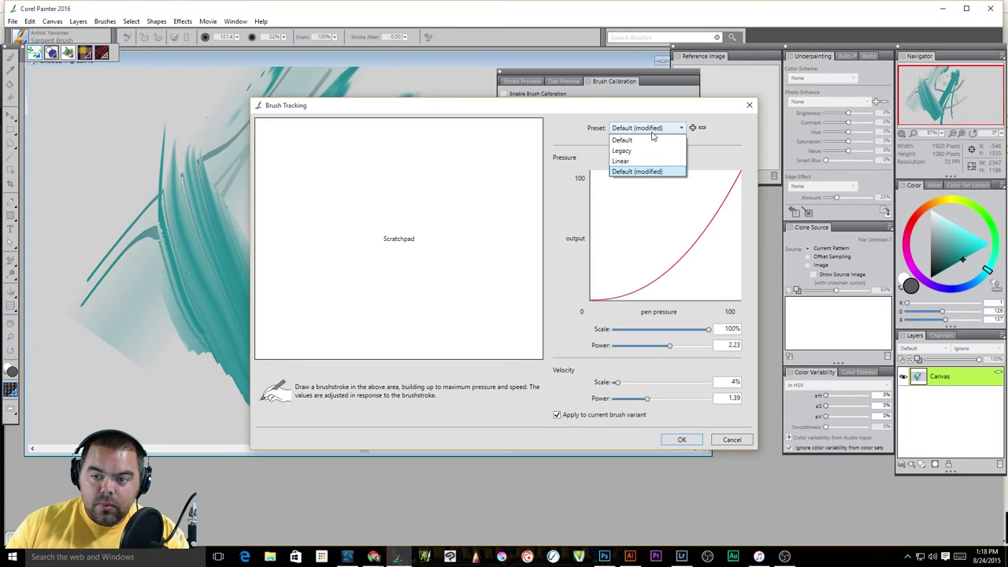
- Reset tracking to Default and draw calibration strokes, reaching pressure Power 5.50, velocity Scale 3%, Power 0.31
{"action": "left_click", "coordinate": [651, 139]}
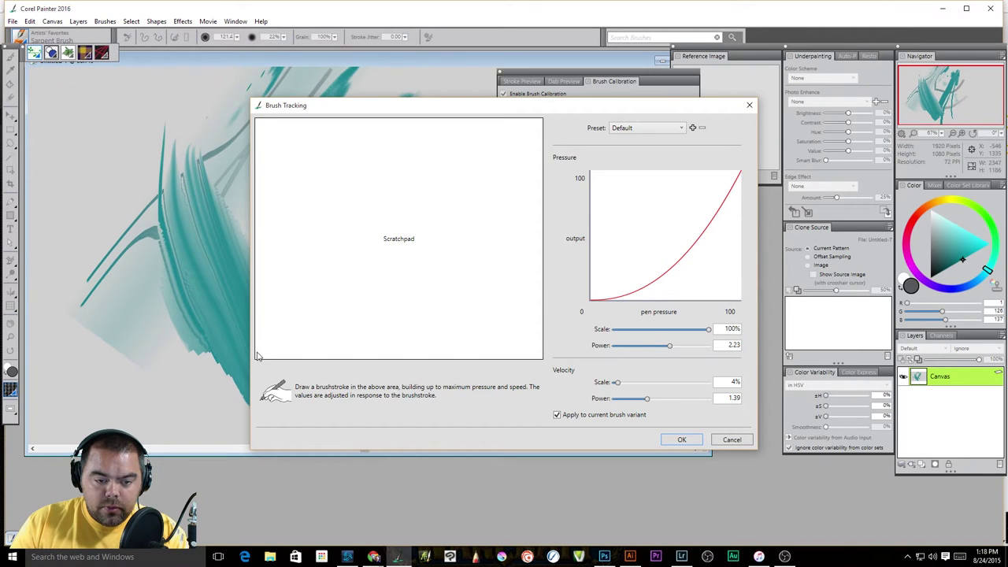
{"action": "left_click_drag", "start_coordinate": [261, 354], "coordinate": [430, 213]}
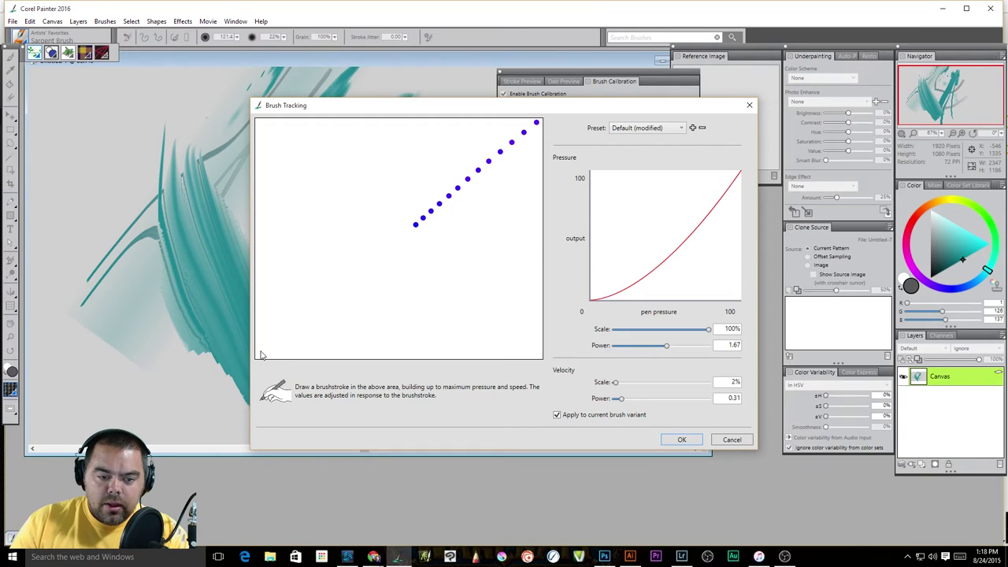
{"action": "left_click_drag", "start_coordinate": [262, 352], "coordinate": [522, 124]}
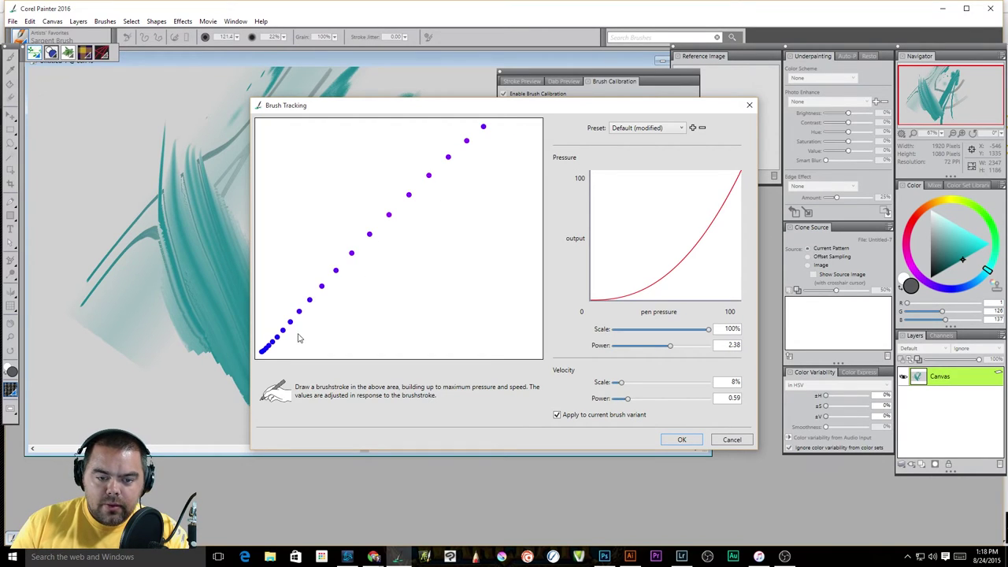
{"action": "left_click_drag", "start_coordinate": [283, 356], "coordinate": [520, 120]}
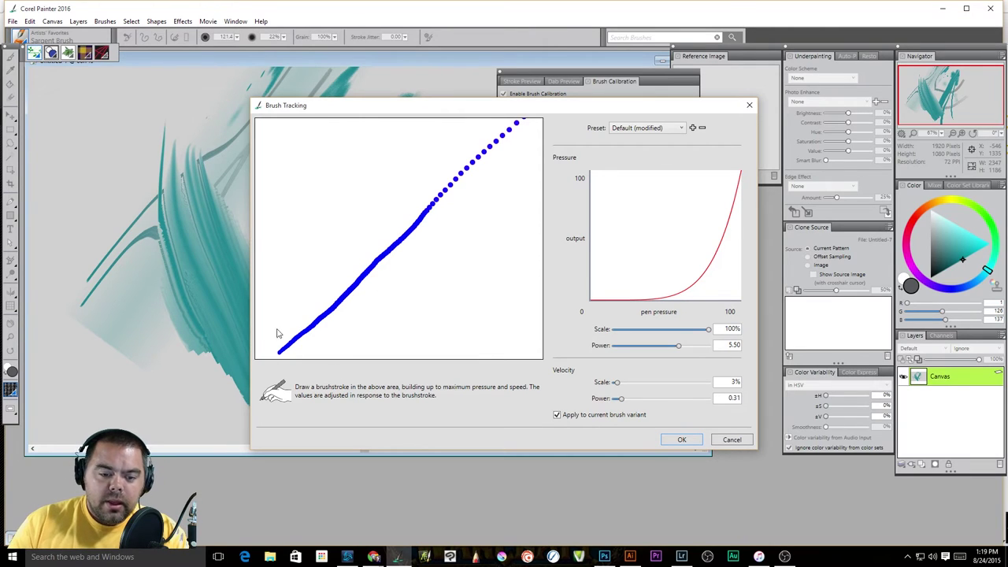
{"action": "left_click", "coordinate": [639, 128]}
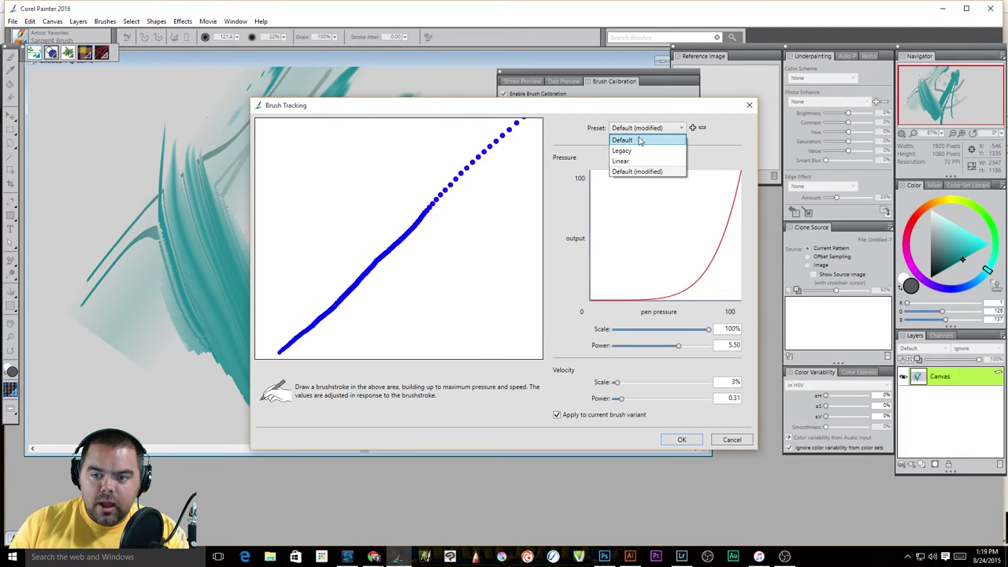
- Reset to Default, redraw a full calibration stroke for pressure Power 1.21, and apply it with OK
{"action": "left_click", "coordinate": [641, 140]}
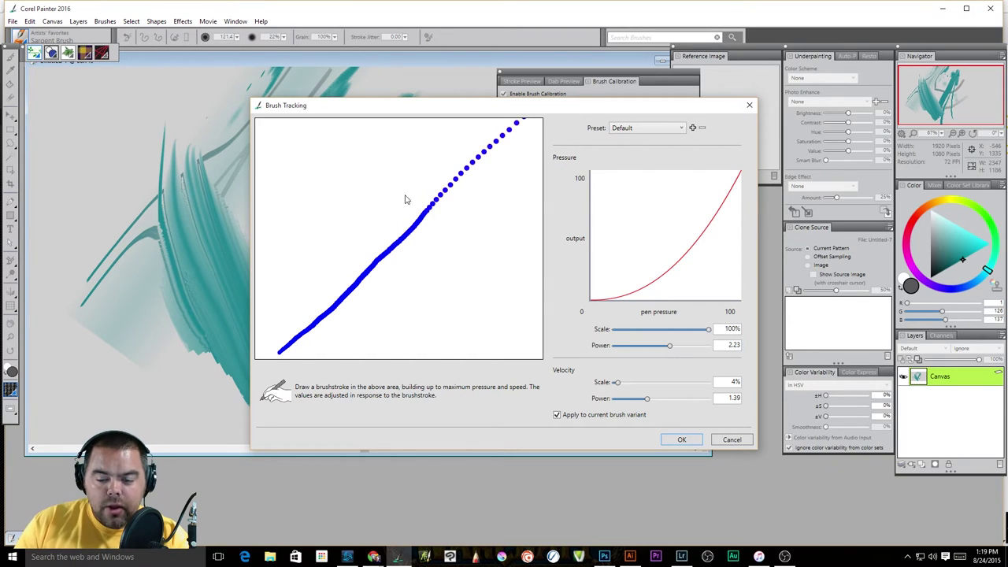
{"action": "left_click_drag", "start_coordinate": [258, 356], "coordinate": [347, 272]}
{"action": "left_click_drag", "start_coordinate": [376, 233], "coordinate": [483, 117]}
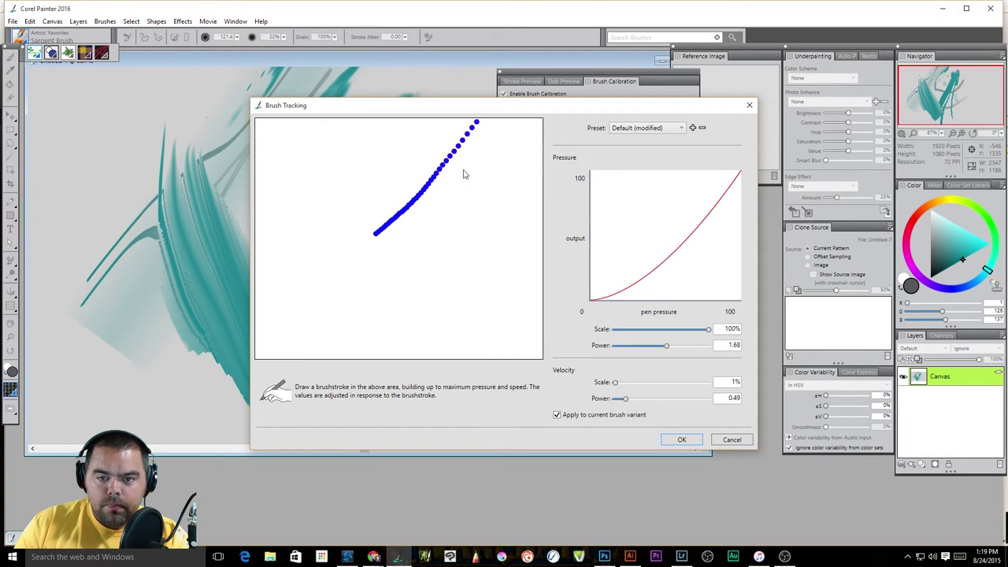
{"action": "left_click", "coordinate": [259, 359]}
{"action": "mouse_move", "coordinate": [262, 358]}
{"action": "left_mouse_down"}
{"action": "mouse_move", "coordinate": [275, 347]}
{"action": "mouse_move", "coordinate": [259, 342]}
{"action": "mouse_move", "coordinate": [345, 229]}
{"action": "mouse_move", "coordinate": [492, 116]}
{"action": "left_mouse_up"}
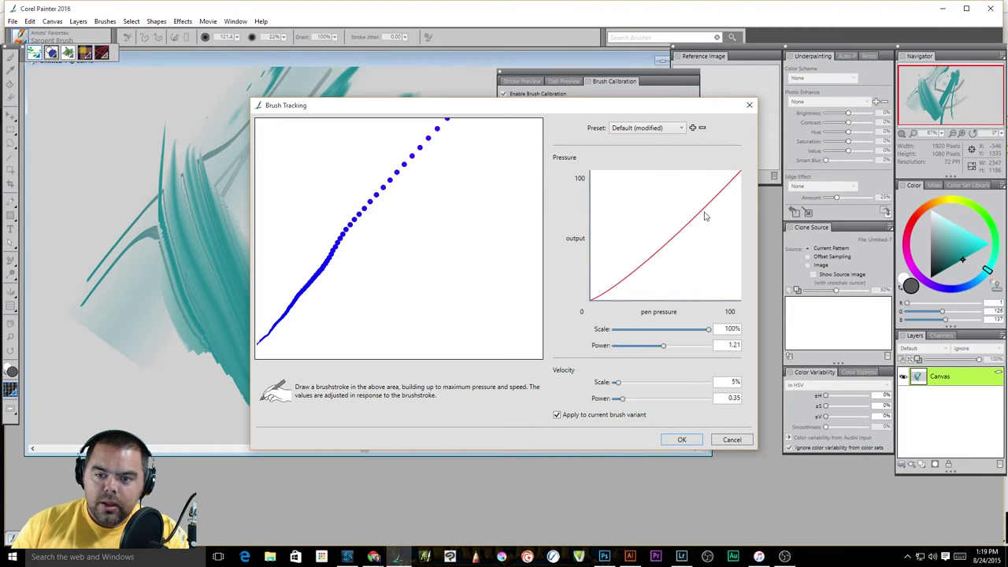
{"action": "left_click", "coordinate": [682, 439]}
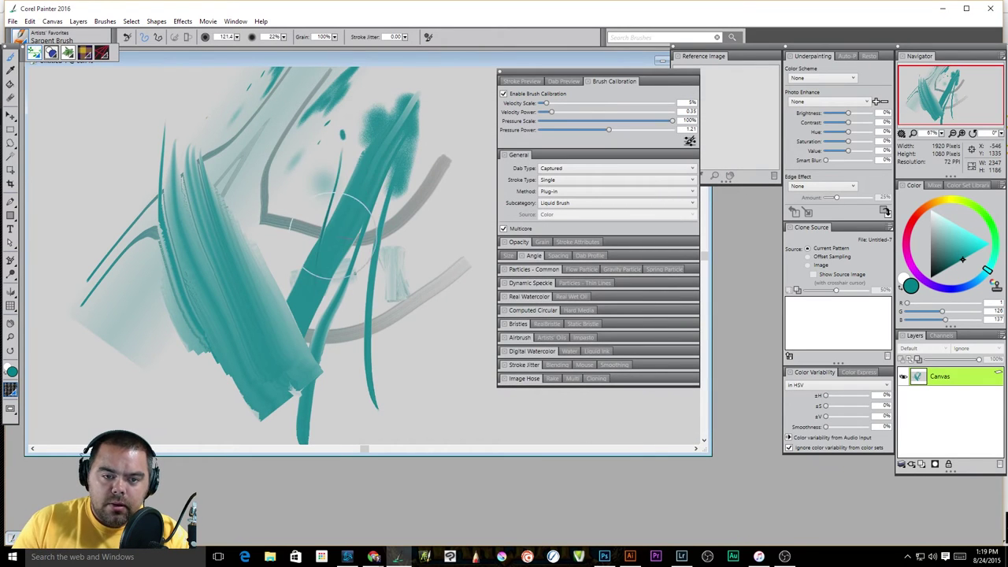
- Paint a wide test stroke, then paint another with the Artists' Oils Oily Bristle brush
{"action": "mouse_move", "coordinate": [331, 233]}
{"action": "left_mouse_down"}
{"action": "mouse_move", "coordinate": [351, 169]}
{"action": "mouse_move", "coordinate": [264, 413]}
{"action": "left_mouse_up"}
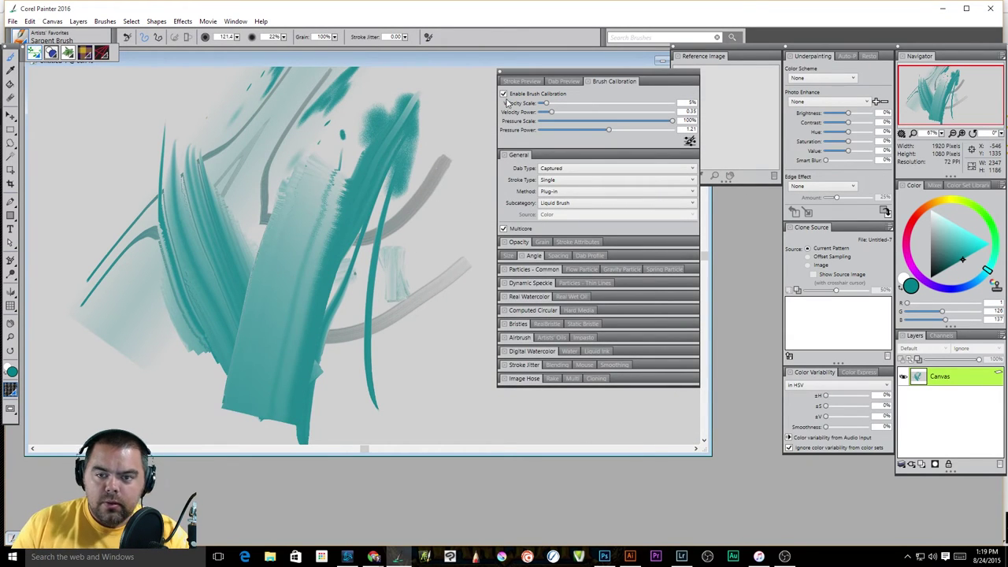
{"action": "left_click", "coordinate": [22, 39]}
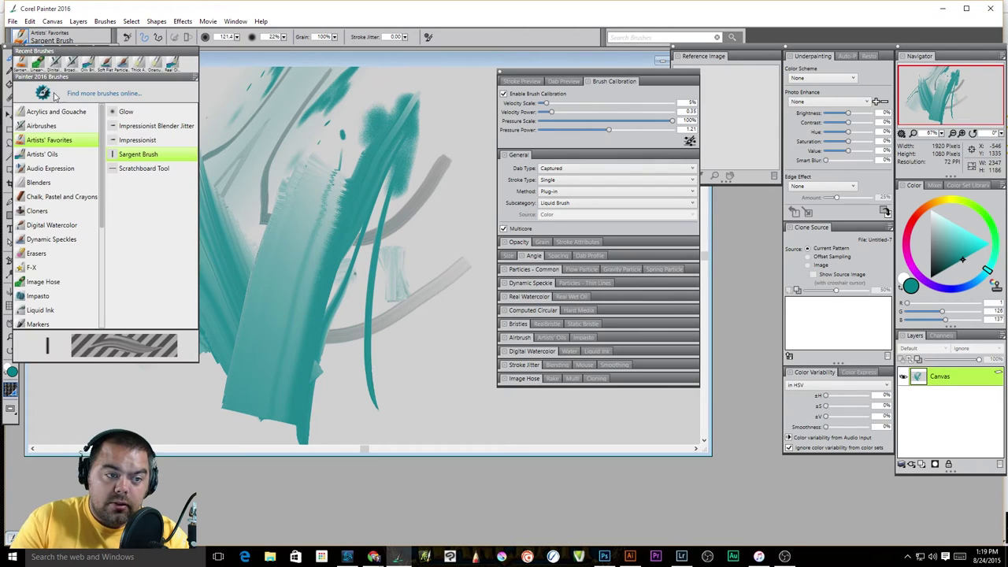
{"action": "left_click", "coordinate": [49, 154]}
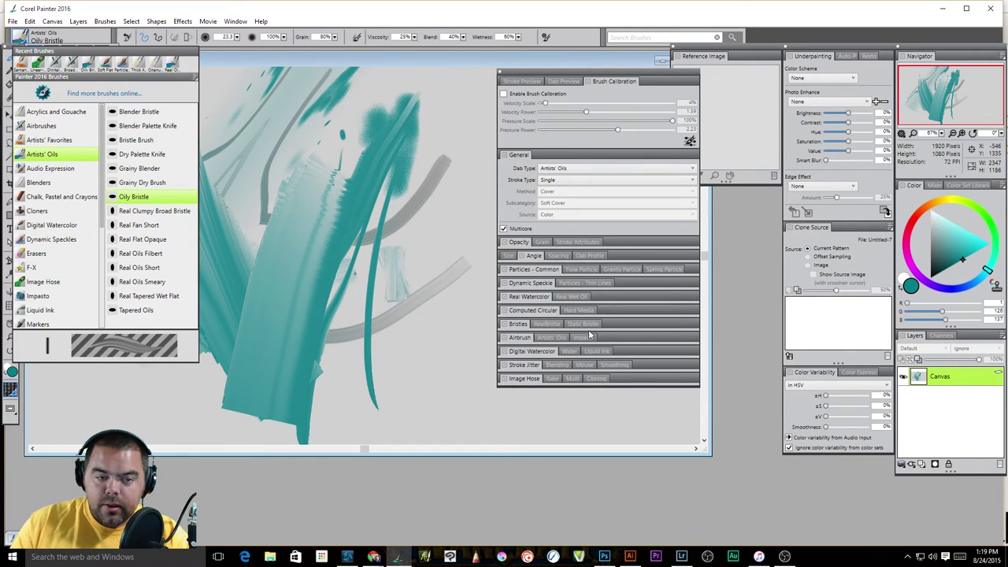
{"action": "left_click", "coordinate": [435, 363]}
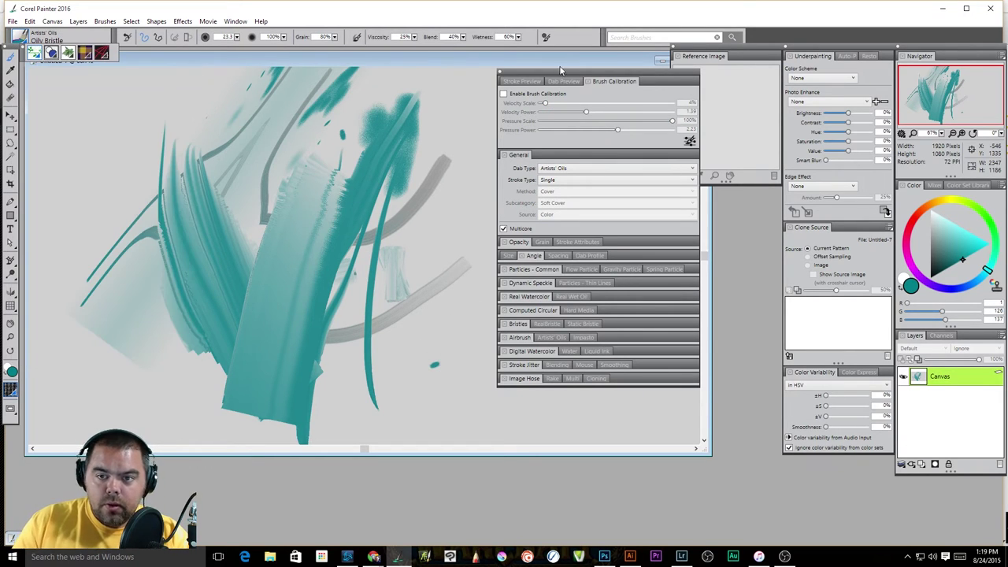
{"action": "left_click_drag", "start_coordinate": [561, 71], "coordinate": [775, 104]}
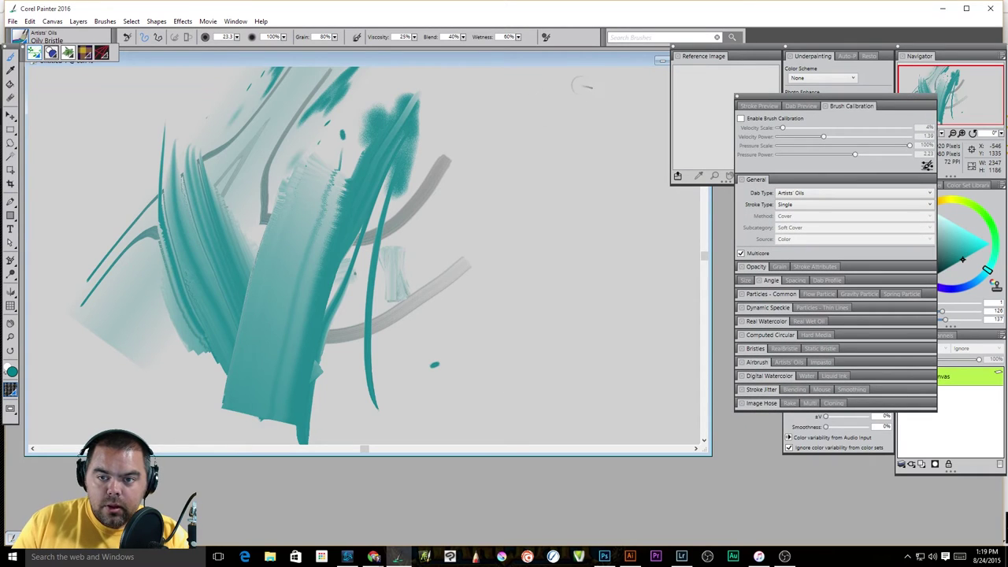
{"action": "left_click_drag", "start_coordinate": [582, 85], "coordinate": [488, 416]}
- Switch to the Acrylics and Gouache Detail Opaque brush and paint a thin teal stroke
{"action": "left_click", "coordinate": [22, 39]}
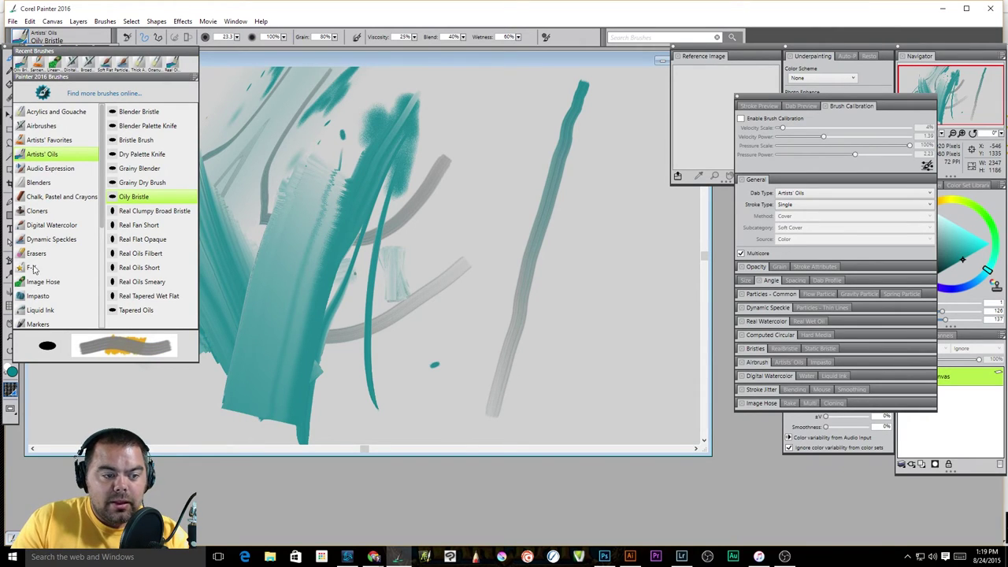
{"action": "left_click", "coordinate": [57, 111]}
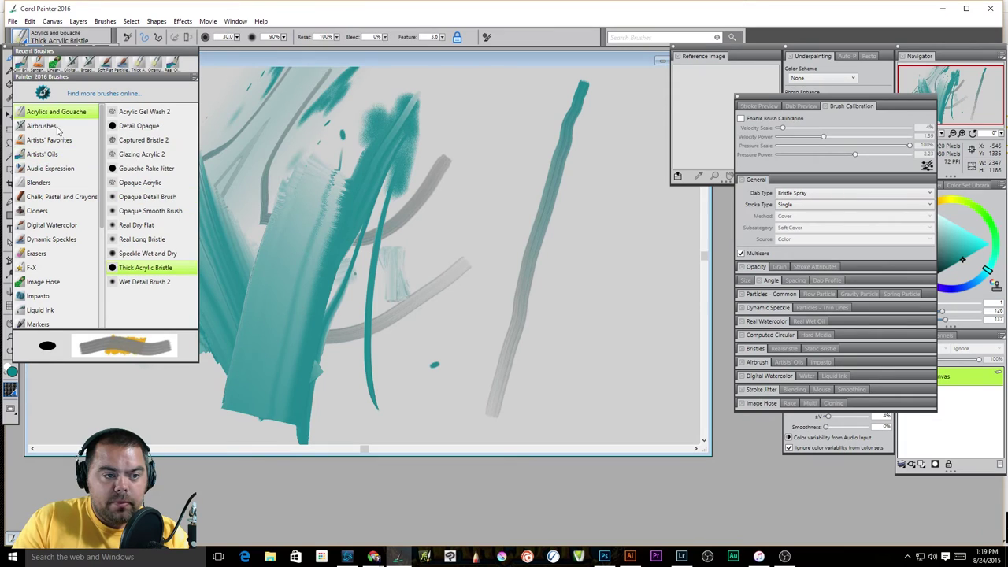
{"action": "left_click", "coordinate": [142, 126]}
{"action": "left_click_drag", "start_coordinate": [535, 89], "coordinate": [476, 274]}
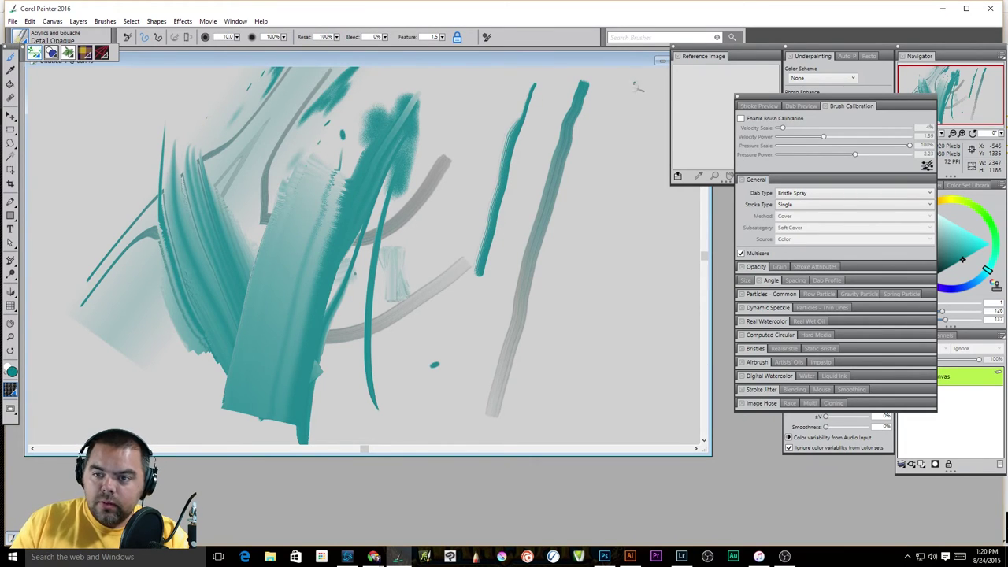
- Paint three thin teal Detail Opaque strokes along the right of the canvas
{"action": "left_click_drag", "start_coordinate": [630, 94], "coordinate": [512, 411]}
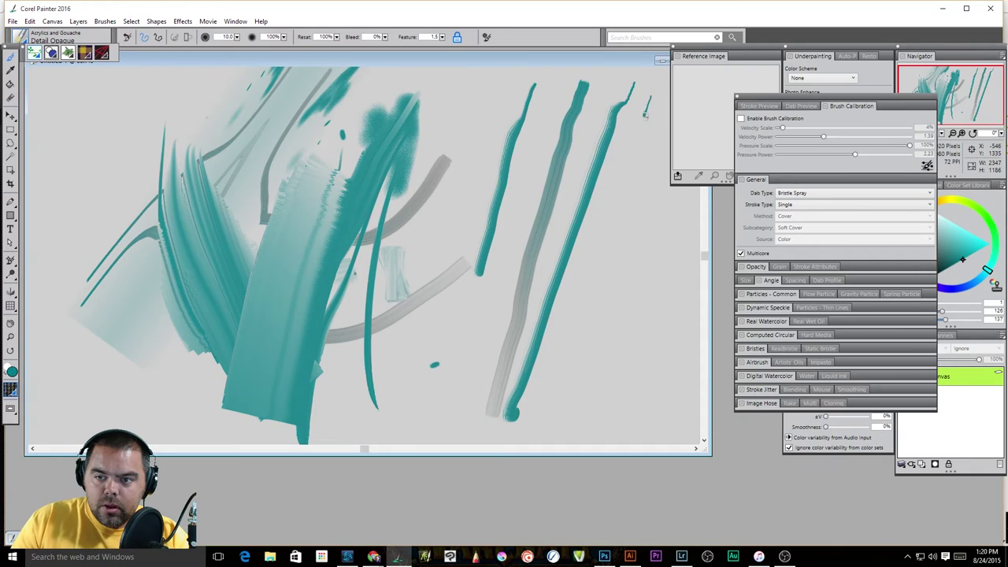
{"action": "left_click_drag", "start_coordinate": [640, 128], "coordinate": [609, 211]}
{"action": "left_click_drag", "start_coordinate": [654, 96], "coordinate": [619, 180]}
- Build dense teal hatching strokes near the top, then return the brush controls panel to the canvas
{"action": "left_click_drag", "start_coordinate": [497, 81], "coordinate": [480, 181]}
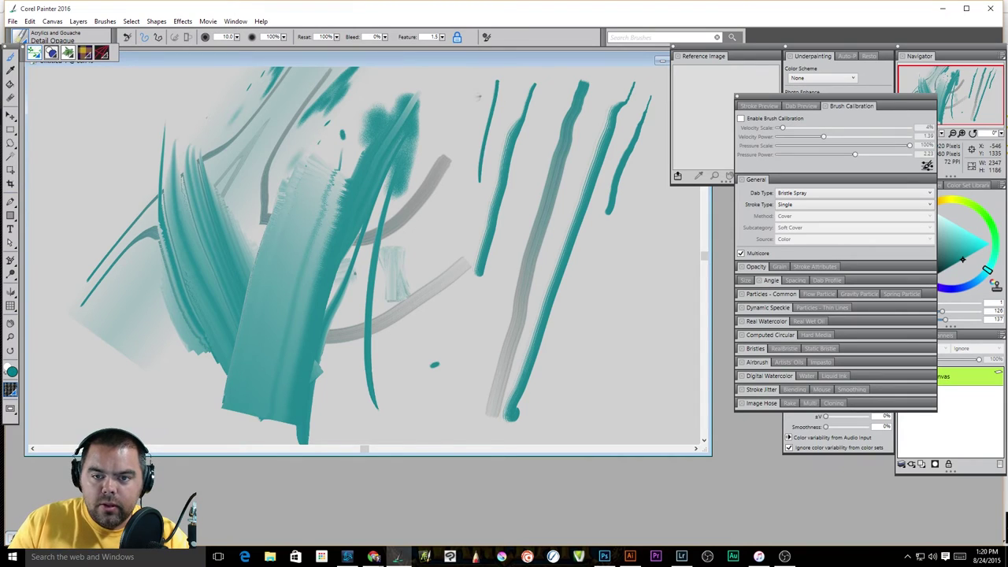
{"action": "left_click_drag", "start_coordinate": [484, 88], "coordinate": [457, 185]}
{"action": "left_click_drag", "start_coordinate": [477, 111], "coordinate": [467, 213]}
{"action": "left_click_drag", "start_coordinate": [475, 152], "coordinate": [460, 224]}
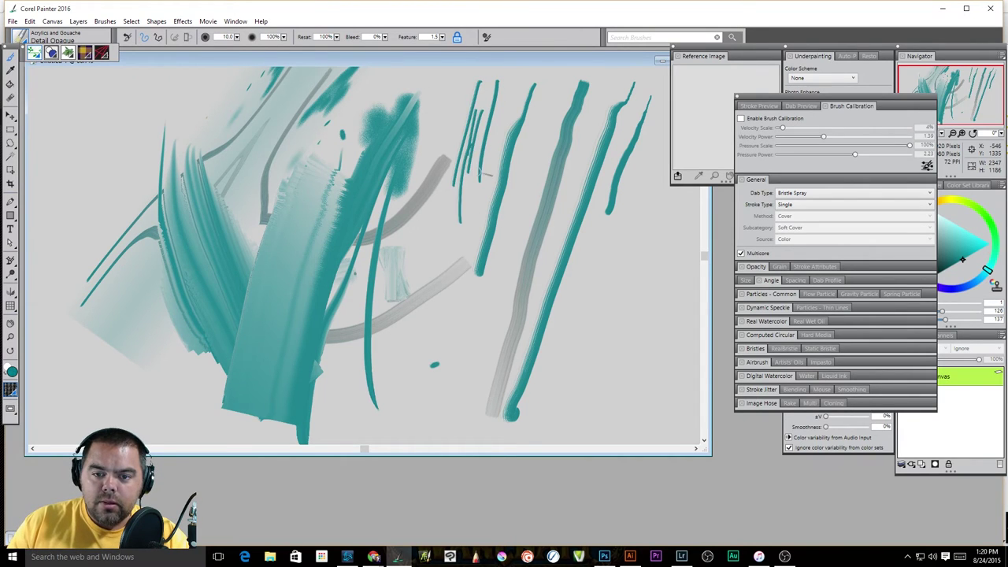
{"action": "left_click_drag", "start_coordinate": [493, 137], "coordinate": [480, 231]}
{"action": "left_click_drag", "start_coordinate": [495, 168], "coordinate": [486, 233]}
{"action": "left_click_drag", "start_coordinate": [498, 182], "coordinate": [505, 264]}
{"action": "mouse_move", "coordinate": [505, 210]}
{"action": "left_mouse_down"}
{"action": "mouse_move", "coordinate": [523, 304]}
{"action": "mouse_move", "coordinate": [486, 251]}
{"action": "left_mouse_up"}
{"action": "mouse_move", "coordinate": [555, 93]}
{"action": "left_mouse_down"}
{"action": "mouse_move", "coordinate": [491, 257]}
{"action": "mouse_move", "coordinate": [501, 295]}
{"action": "left_mouse_up"}
{"action": "mouse_move", "coordinate": [554, 146]}
{"action": "left_mouse_down"}
{"action": "mouse_move", "coordinate": [511, 310]}
{"action": "mouse_move", "coordinate": [531, 333]}
{"action": "left_mouse_up"}
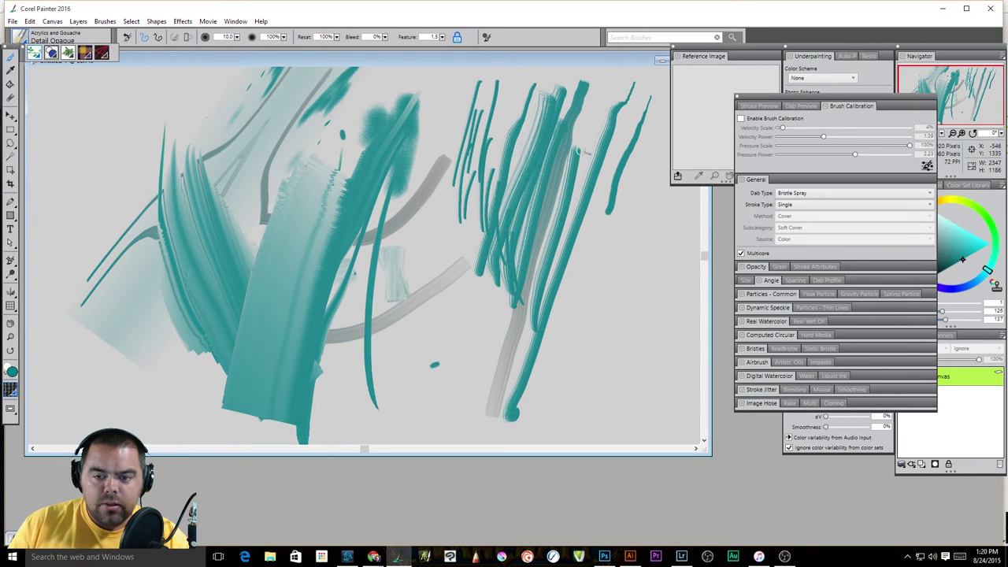
{"action": "left_click_drag", "start_coordinate": [604, 138], "coordinate": [550, 315]}
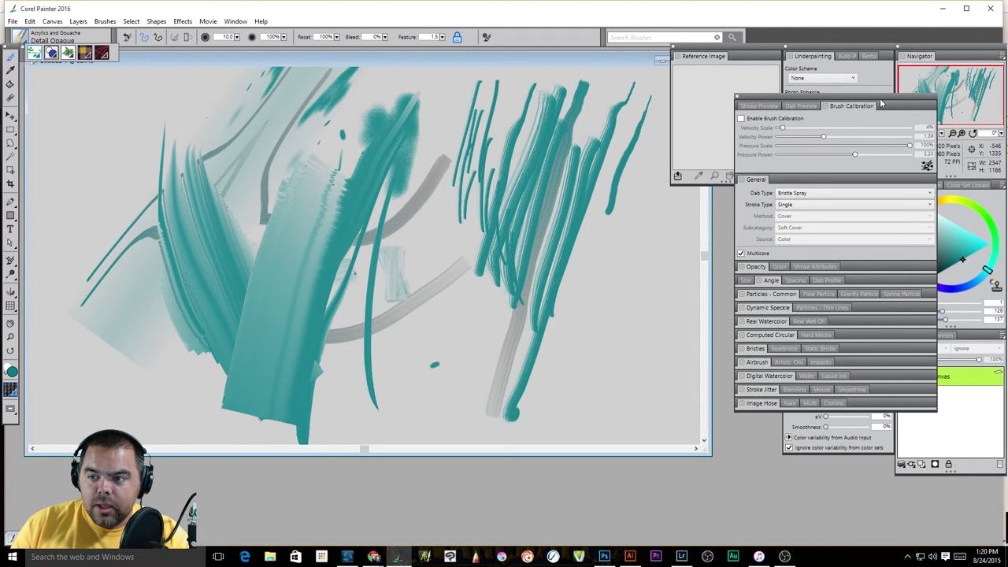
{"action": "mouse_move", "coordinate": [880, 103]}
{"action": "left_mouse_down"}
{"action": "mouse_move", "coordinate": [600, 138]}
{"action": "mouse_move", "coordinate": [420, 119]}
{"action": "left_mouse_up"}
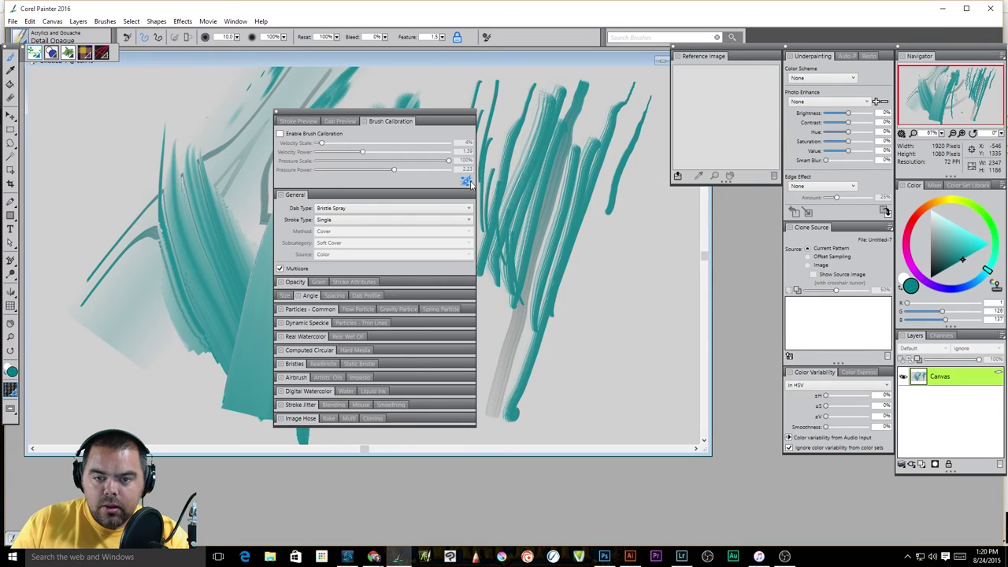
- Enable brush calibration and paint two test strokes with it
{"action": "left_click", "coordinate": [280, 134]}
{"action": "left_click_drag", "start_coordinate": [635, 247], "coordinate": [606, 425]}
{"action": "left_click_drag", "start_coordinate": [641, 195], "coordinate": [593, 368]}
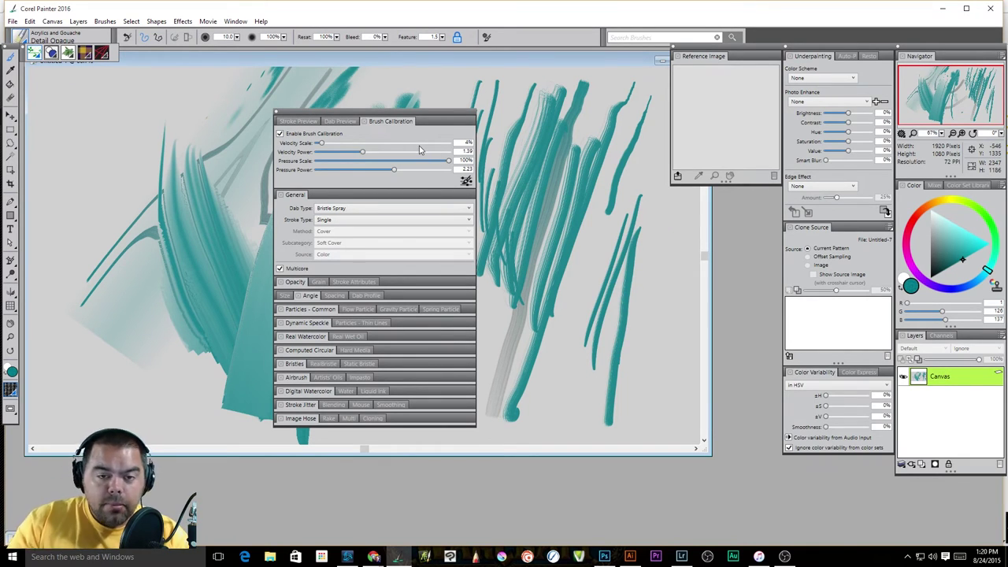
- Disable calibration, collapse its section, and float the Stroke Preview and Dab Preview panels together
{"action": "left_click", "coordinate": [281, 133]}
{"action": "left_click", "coordinate": [365, 121]}
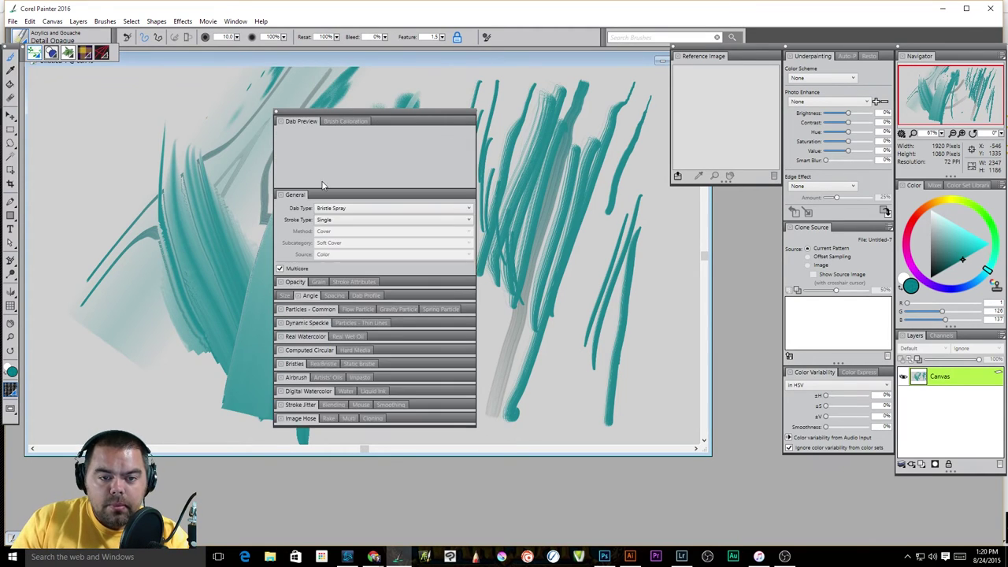
{"action": "mouse_move", "coordinate": [296, 124]}
{"action": "left_mouse_down"}
{"action": "mouse_move", "coordinate": [320, 115]}
{"action": "mouse_move", "coordinate": [299, 149]}
{"action": "mouse_move", "coordinate": [298, 140]}
{"action": "mouse_move", "coordinate": [484, 143]}
{"action": "mouse_move", "coordinate": [393, 162]}
{"action": "mouse_move", "coordinate": [409, 156]}
{"action": "left_mouse_up"}
{"action": "mouse_move", "coordinate": [323, 151]}
{"action": "left_mouse_down"}
{"action": "mouse_move", "coordinate": [505, 136]}
{"action": "mouse_move", "coordinate": [300, 159]}
{"action": "mouse_move", "coordinate": [221, 83]}
{"action": "left_mouse_up"}
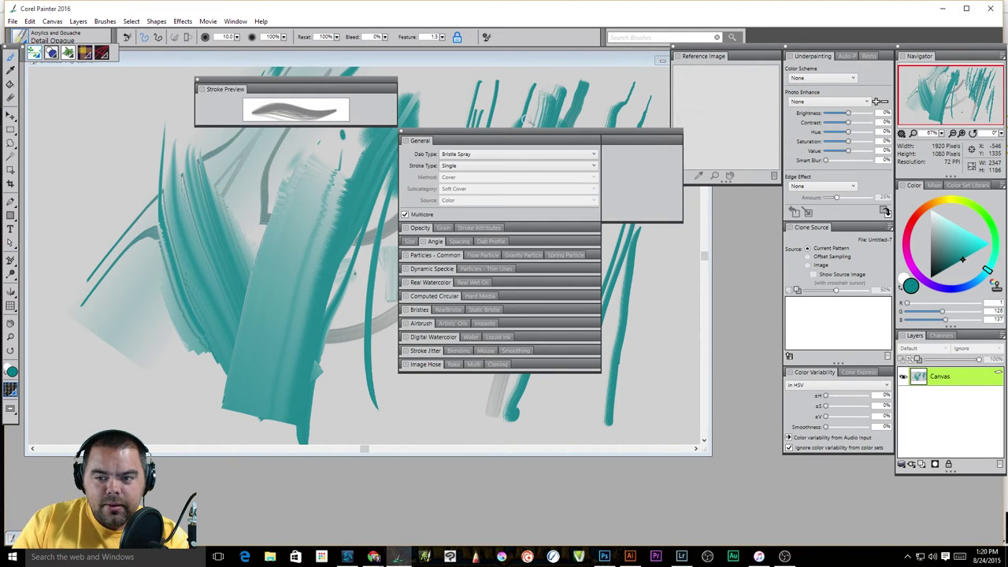
{"action": "left_click_drag", "start_coordinate": [627, 139], "coordinate": [267, 149]}
{"action": "mouse_move", "coordinate": [214, 89]}
{"action": "left_mouse_down"}
{"action": "mouse_move", "coordinate": [244, 142]}
{"action": "mouse_move", "coordinate": [142, 164]}
{"action": "left_mouse_up"}
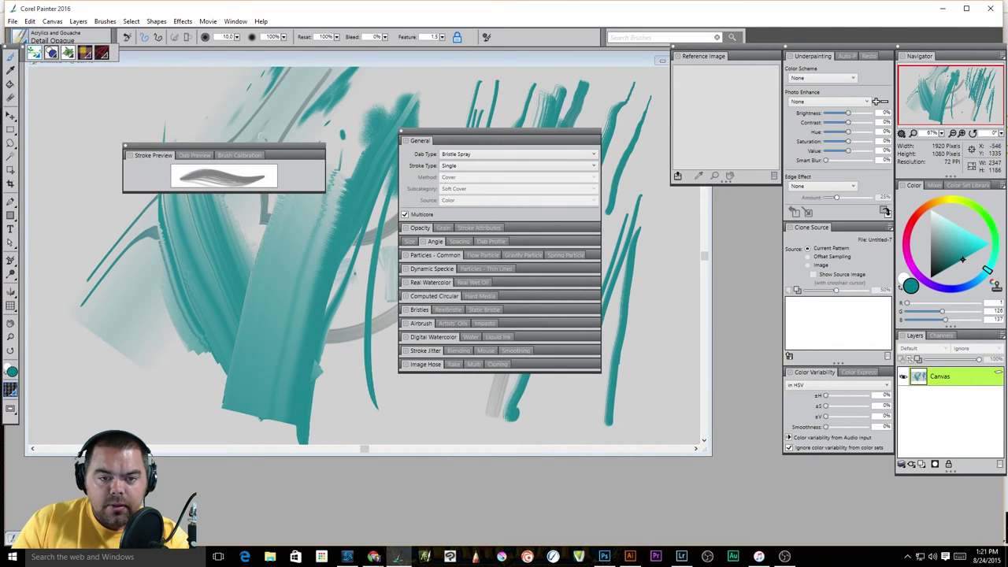
- Move the Stroke Preview panel right and browse dab types, keeping Bristle Spray
{"action": "mouse_move", "coordinate": [280, 149]}
{"action": "left_mouse_down"}
{"action": "mouse_move", "coordinate": [601, 208]}
{"action": "mouse_move", "coordinate": [878, 242]}
{"action": "mouse_move", "coordinate": [876, 229]}
{"action": "left_mouse_up"}
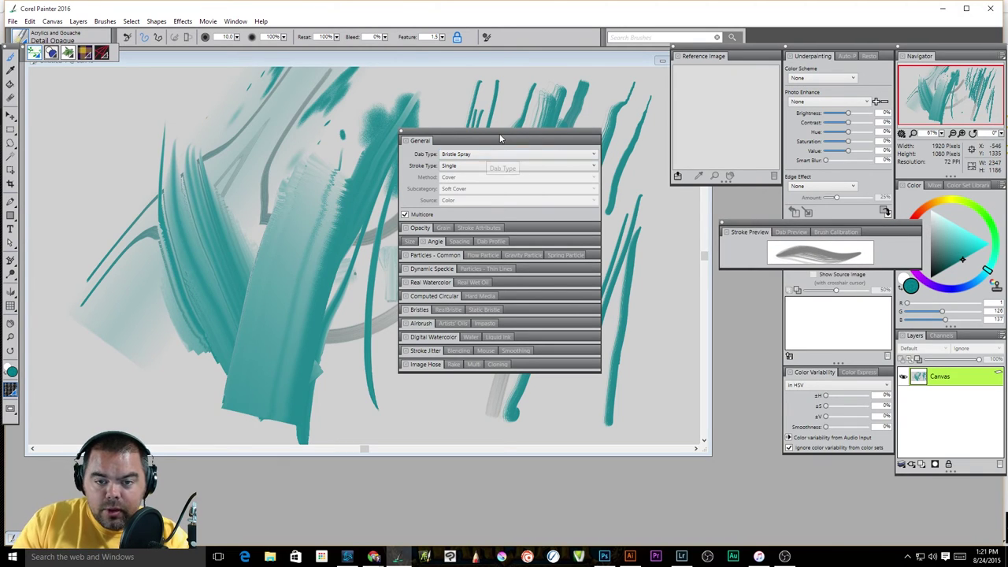
{"action": "left_click", "coordinate": [511, 154]}
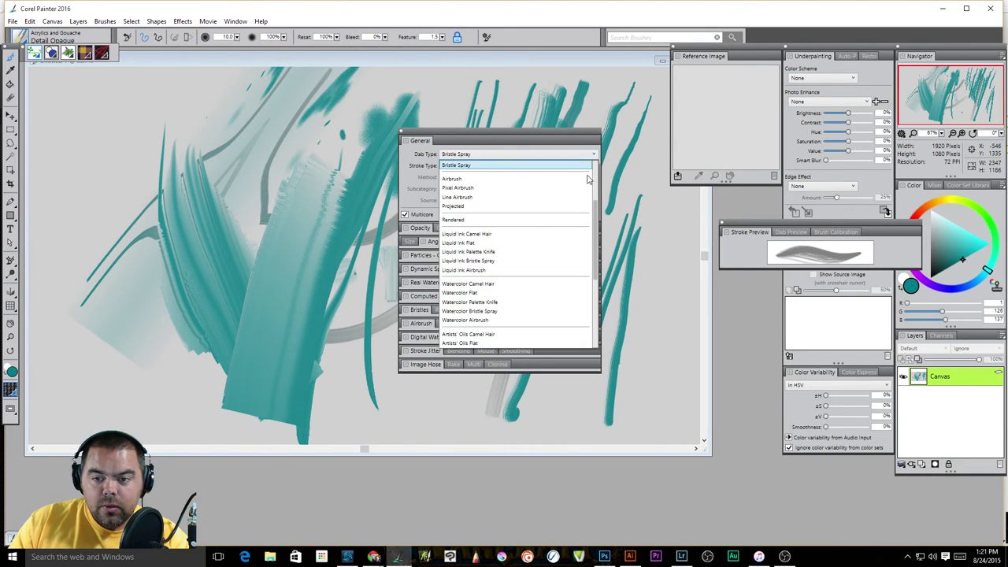
{"action": "mouse_move", "coordinate": [595, 232]}
{"action": "left_mouse_down"}
{"action": "mouse_move", "coordinate": [603, 330]}
{"action": "mouse_move", "coordinate": [584, 182]}
{"action": "left_mouse_up"}
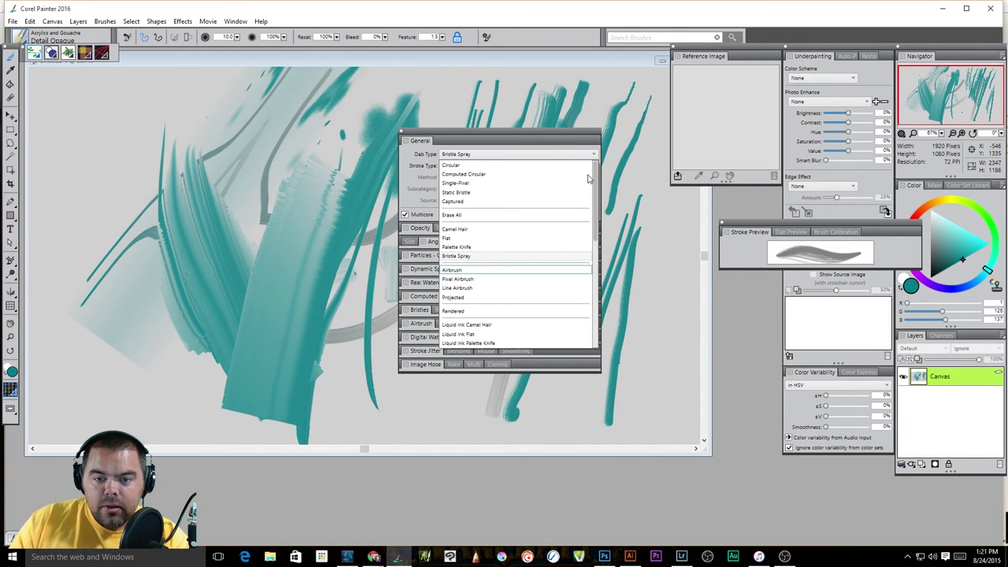
{"action": "mouse_move", "coordinate": [589, 189]}
{"action": "left_mouse_down"}
{"action": "mouse_move", "coordinate": [619, 311]}
{"action": "mouse_move", "coordinate": [584, 130]}
{"action": "left_mouse_up"}
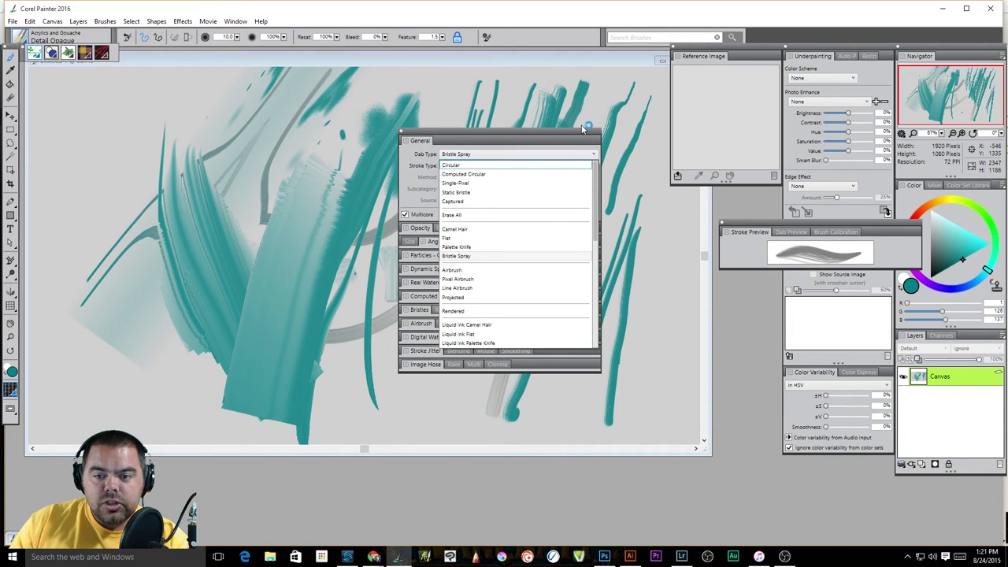
{"action": "left_click", "coordinate": [584, 138]}
- Choose the Real Water Sketcher brush from the Real Watercolor category
{"action": "left_click", "coordinate": [30, 37]}
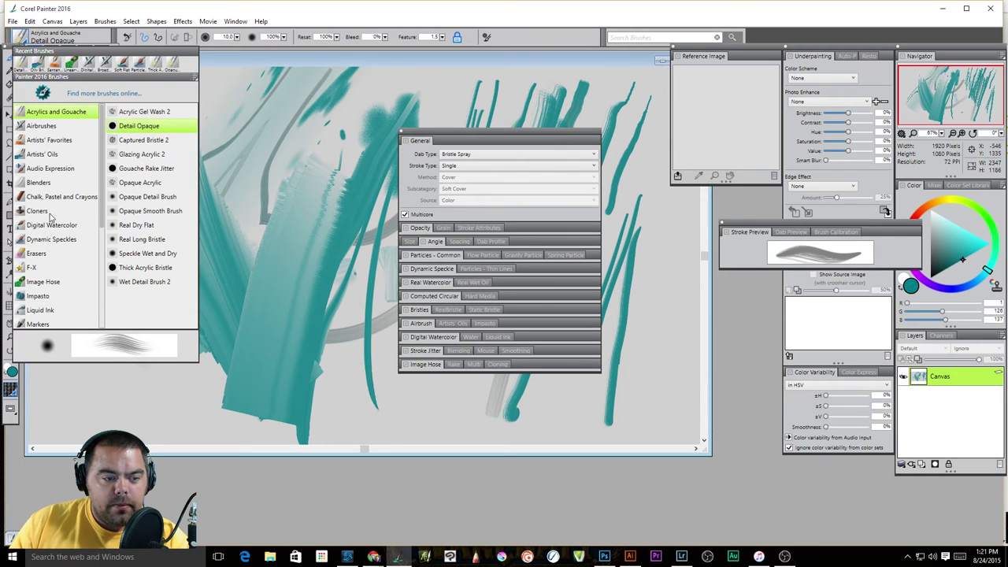
{"action": "scroll", "coordinate": [51, 237], "scroll_direction": "down", "scroll_amount": 4}
{"action": "left_click", "coordinate": [49, 239]}
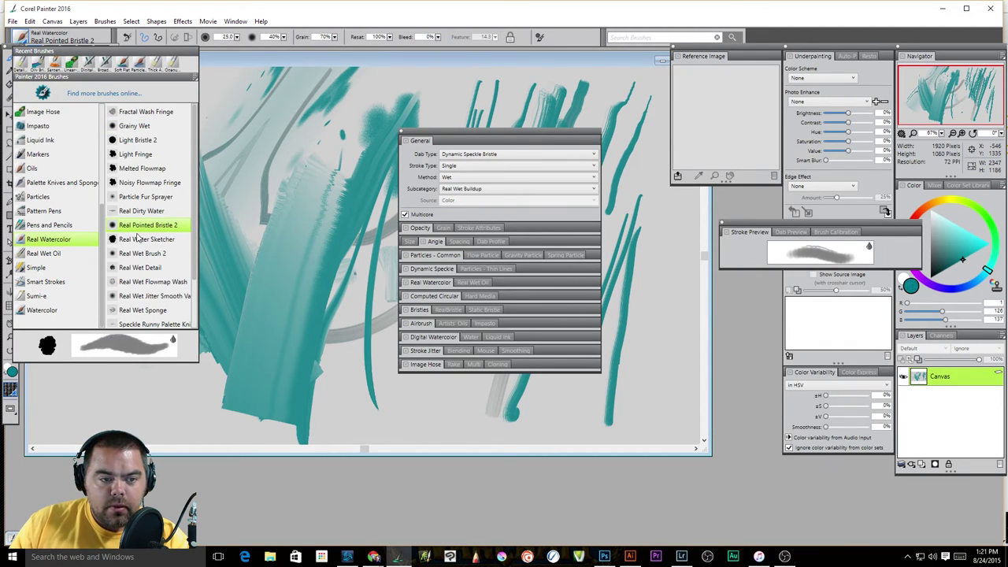
{"action": "left_click", "coordinate": [142, 239]}
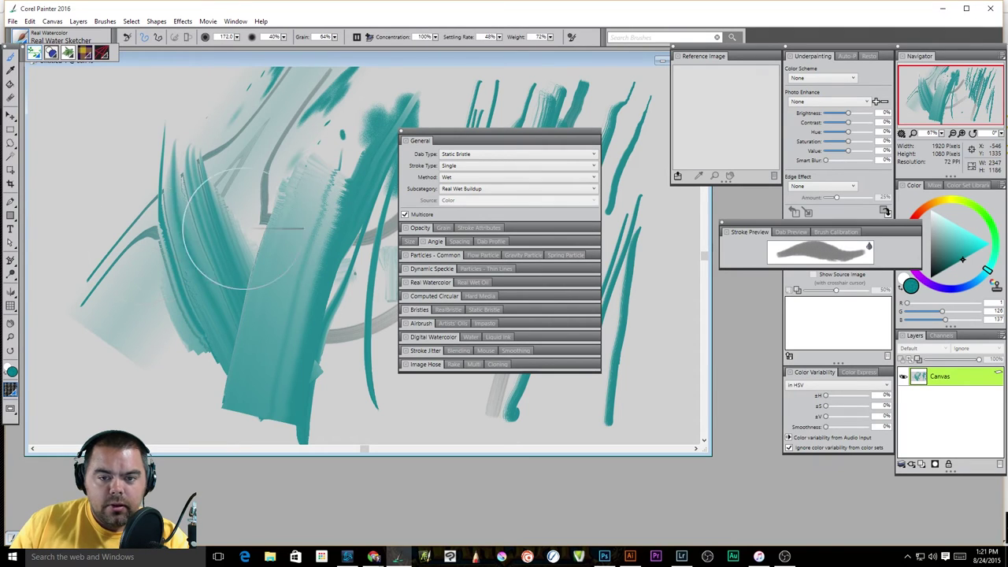
- Keep Single stroke type and Wet method, then paint a teal wash on the left
{"action": "left_click", "coordinate": [462, 167]}
{"action": "left_click", "coordinate": [460, 173]}
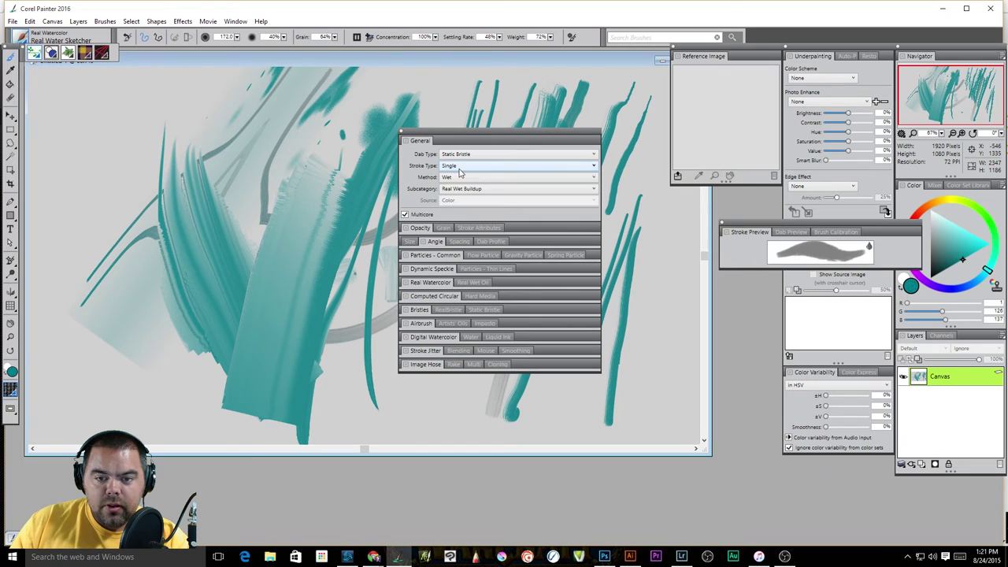
{"action": "left_click", "coordinate": [459, 177]}
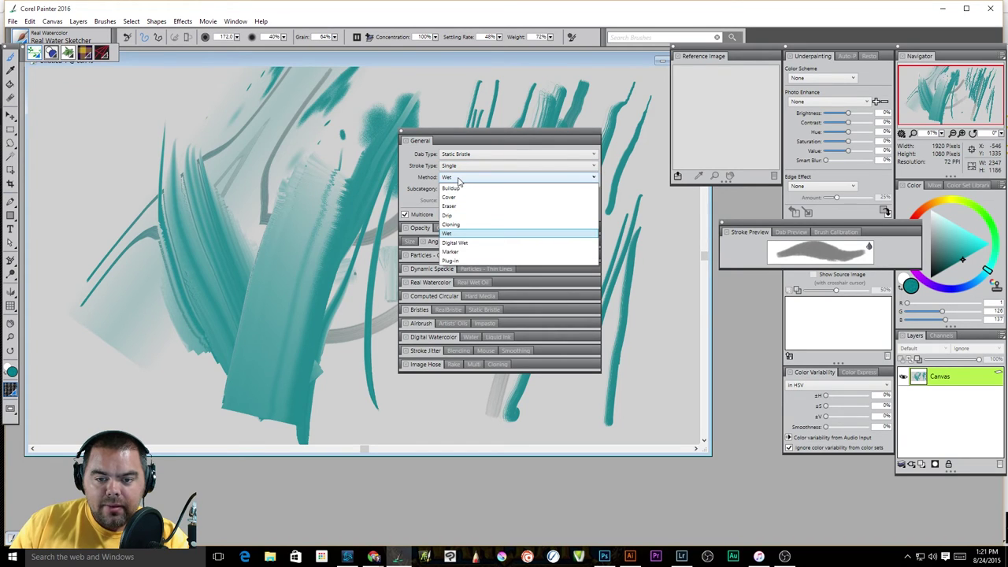
{"action": "left_click", "coordinate": [459, 180]}
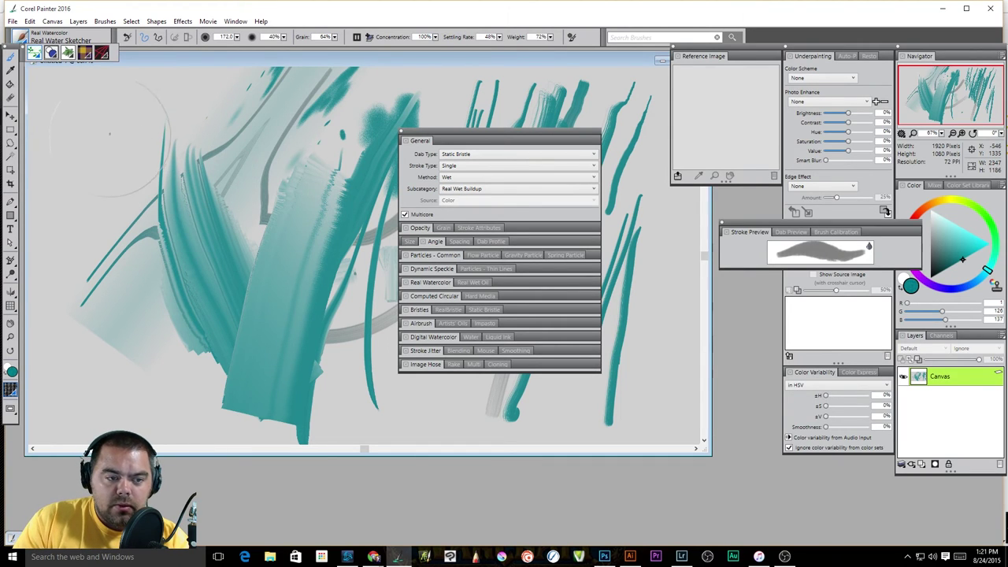
{"action": "mouse_move", "coordinate": [109, 134]}
{"action": "left_mouse_down"}
{"action": "mouse_move", "coordinate": [158, 308]}
{"action": "mouse_move", "coordinate": [189, 319]}
{"action": "left_mouse_up"}
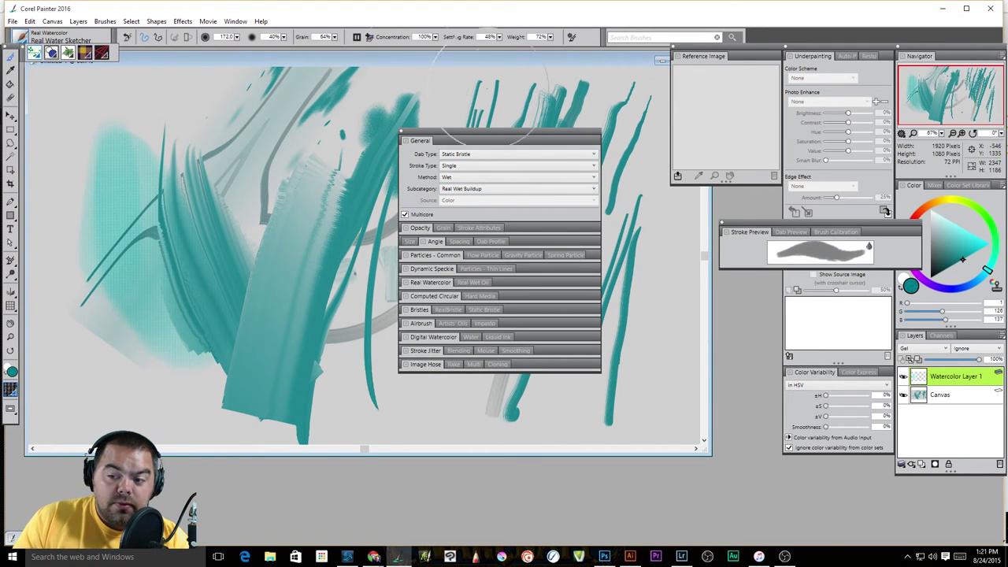
- Select Pens and Pencils > Real 2B Pencil, keep Grainy Soft Cover, and draw a right-edge test stroke
{"action": "left_click", "coordinate": [22, 36]}
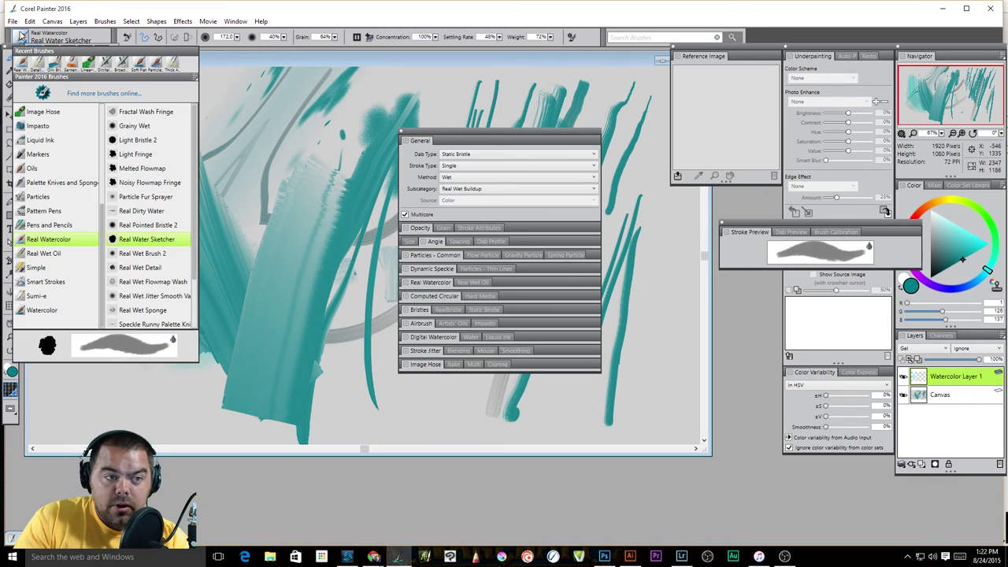
{"action": "left_click", "coordinate": [39, 226]}
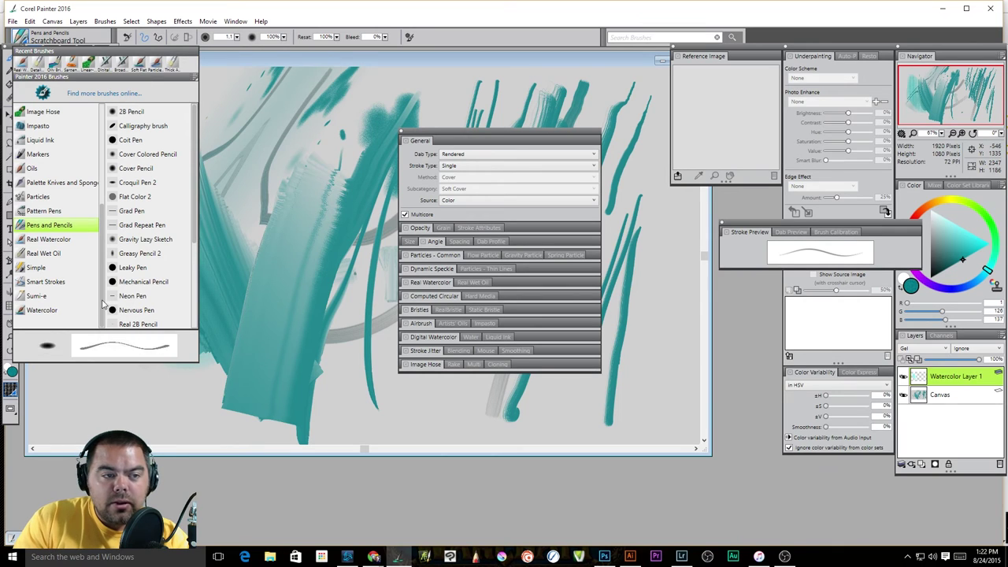
{"action": "left_click_drag", "start_coordinate": [196, 244], "coordinate": [196, 268]}
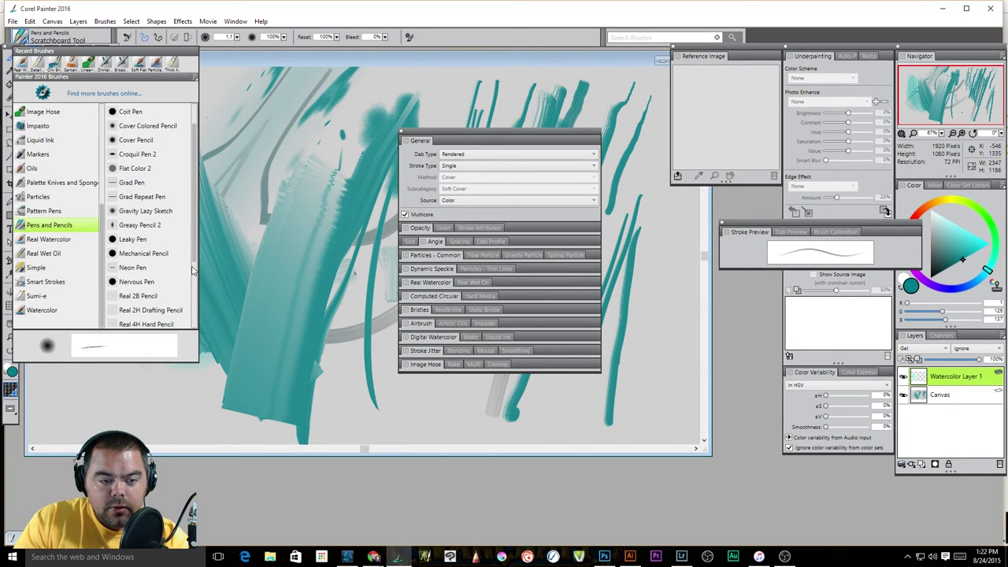
{"action": "left_click", "coordinate": [154, 297]}
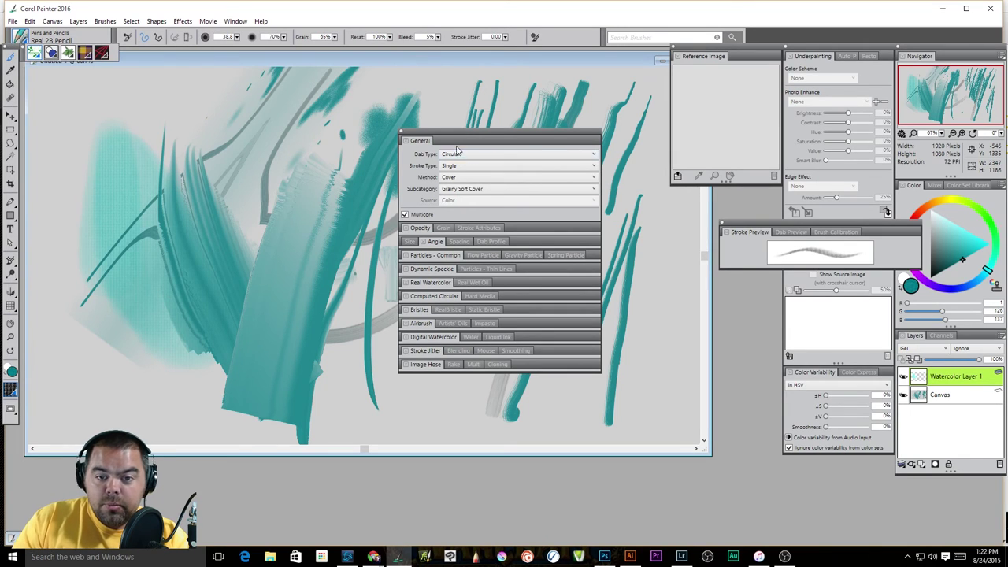
{"action": "left_click", "coordinate": [471, 194]}
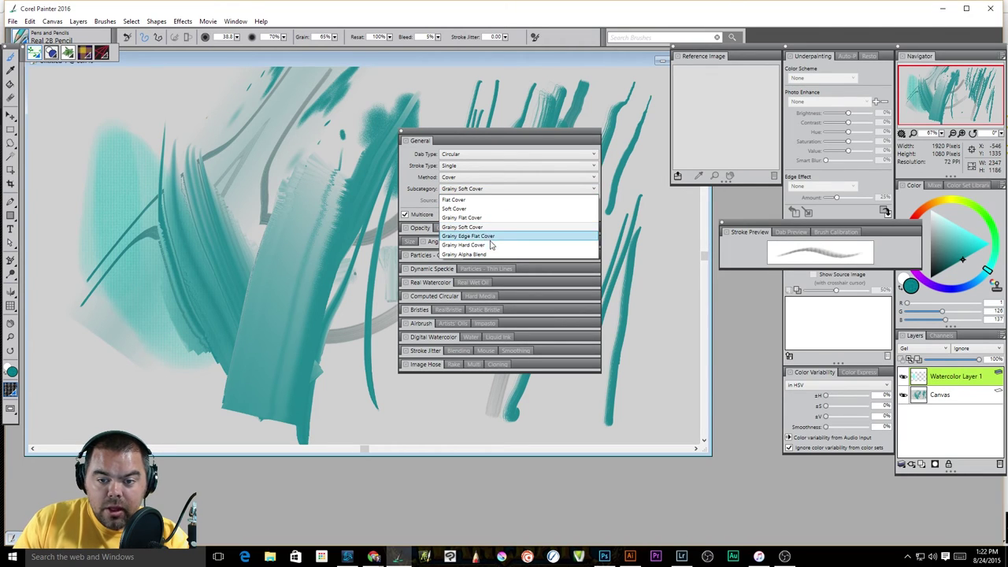
{"action": "left_click", "coordinate": [671, 303]}
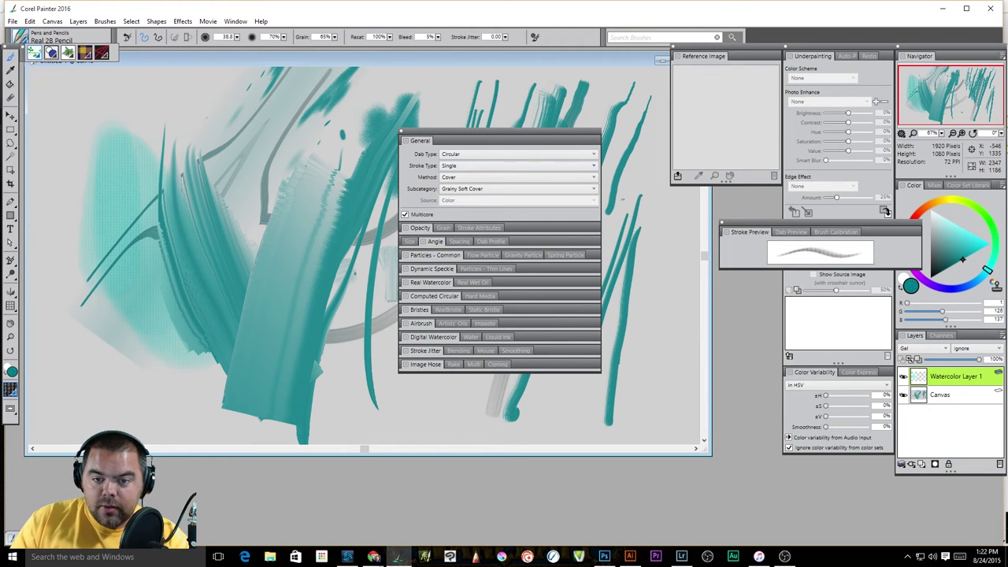
{"action": "mouse_move", "coordinate": [662, 250]}
{"action": "left_mouse_down"}
{"action": "mouse_move", "coordinate": [656, 403]}
{"action": "mouse_move", "coordinate": [664, 250]}
{"action": "left_mouse_up"}
- Undo the test stroke, raise brush size to 216.9, and paint a wide stroke down the right edge
{"action": "key", "text": "ctrl+z"}
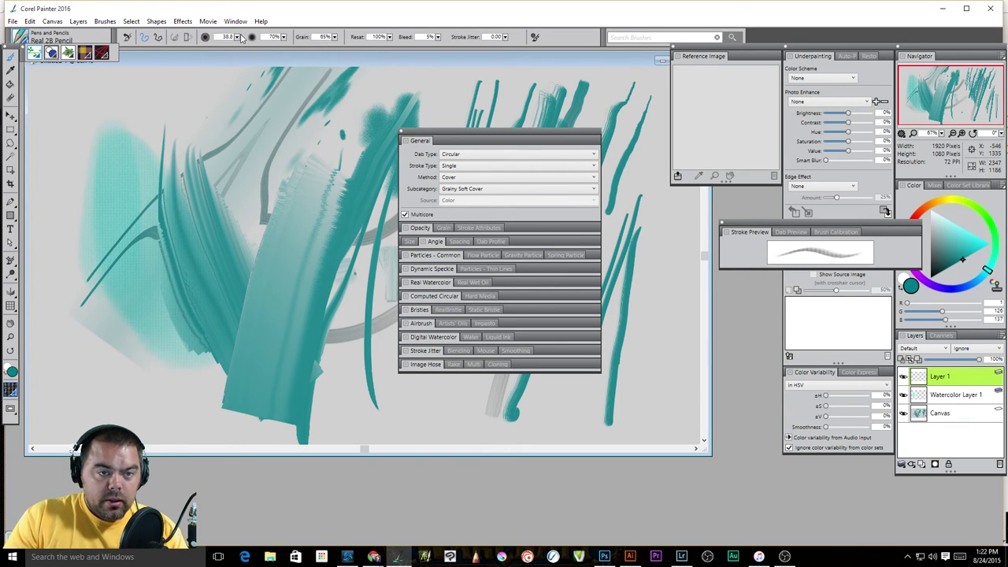
{"action": "left_click_drag", "start_coordinate": [237, 37], "coordinate": [263, 39]}
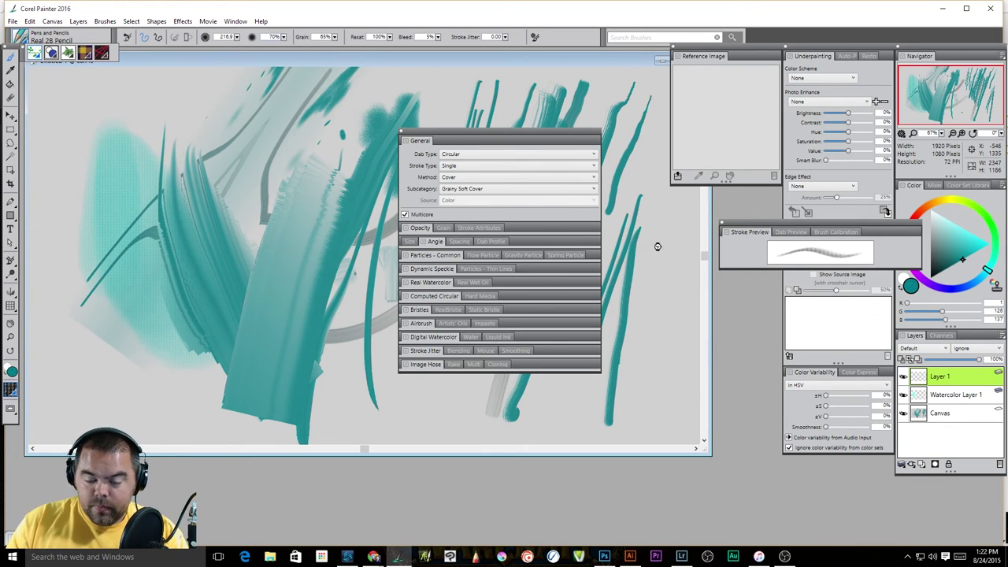
{"action": "left_click_drag", "start_coordinate": [664, 221], "coordinate": [671, 408]}
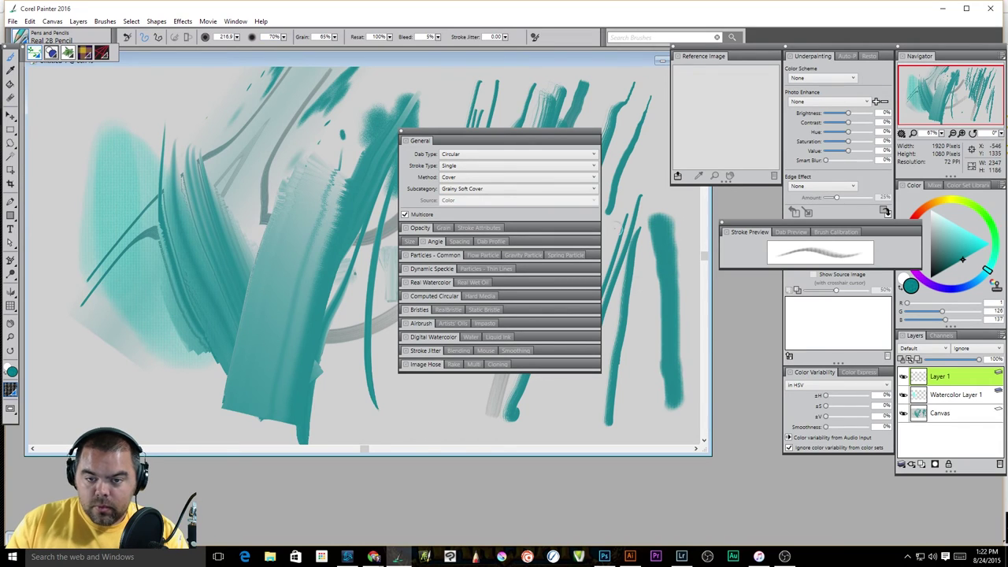
- Try Grainy Edge Flat Cover, then Grainy Hard Cover subcategories, painting test strokes at lower right
{"action": "left_click", "coordinate": [473, 189]}
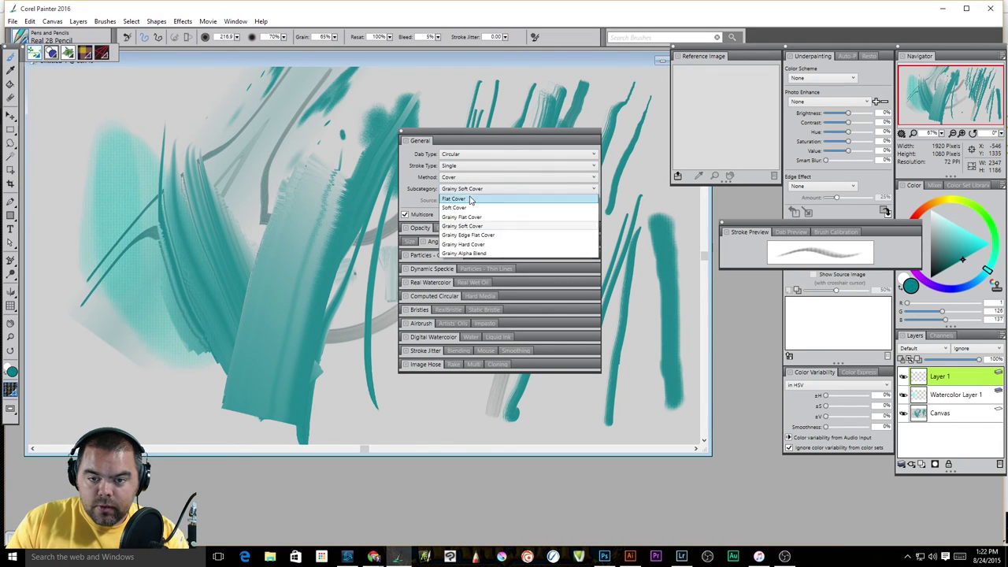
{"action": "left_click", "coordinate": [482, 238]}
{"action": "left_click", "coordinate": [504, 189]}
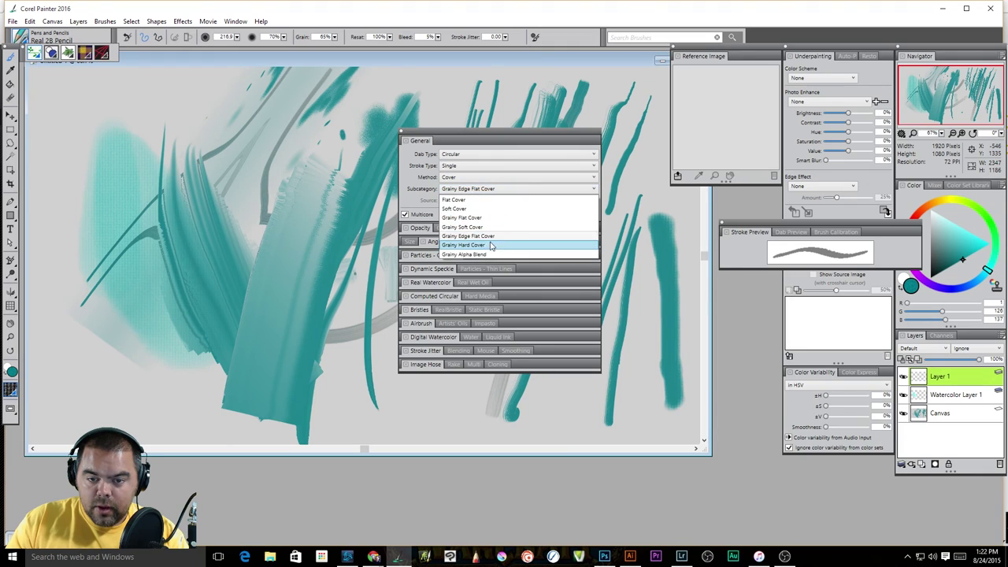
{"action": "left_click", "coordinate": [492, 246]}
{"action": "left_click_drag", "start_coordinate": [632, 221], "coordinate": [649, 406]}
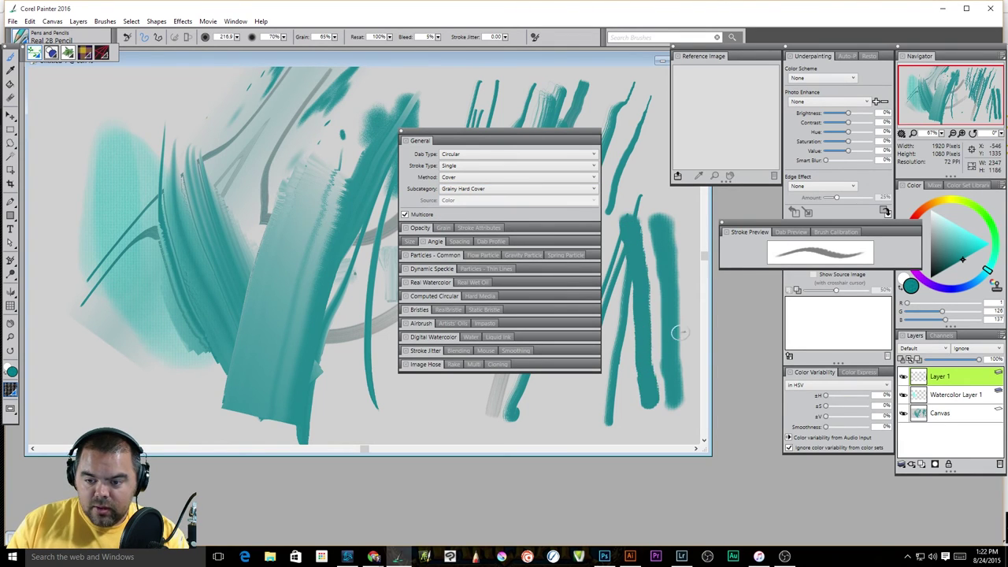
{"action": "left_click_drag", "start_coordinate": [693, 388], "coordinate": [603, 406]}
- Set the brush method to Wet and paint a wet teal stroke across the lower right
{"action": "left_click", "coordinate": [488, 179]}
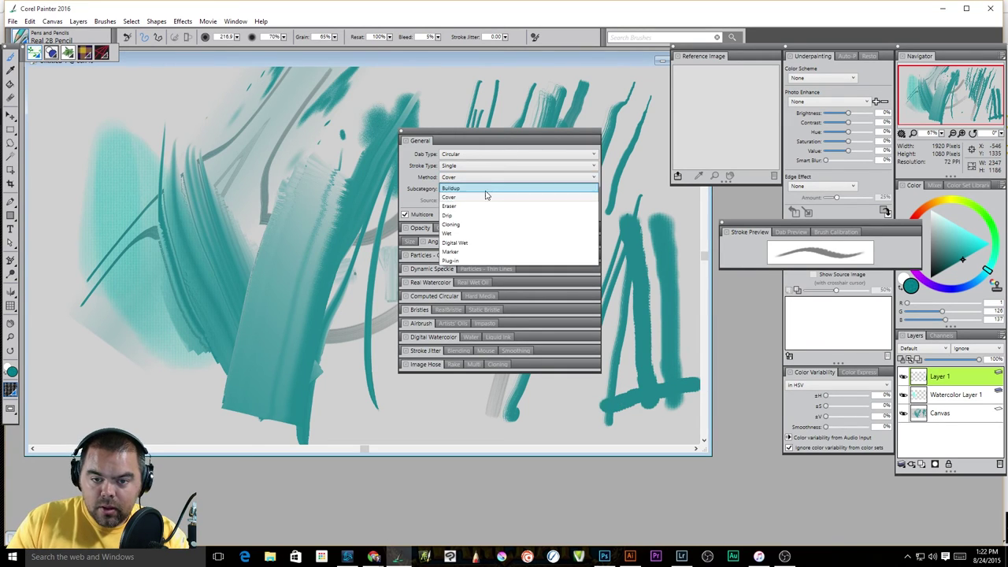
{"action": "left_click", "coordinate": [476, 233]}
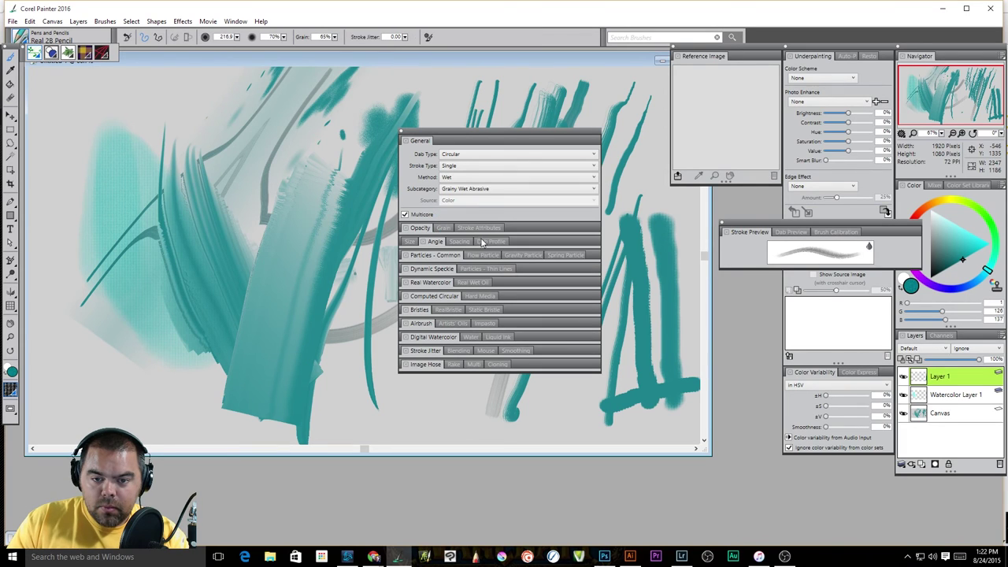
{"action": "left_click_drag", "start_coordinate": [698, 345], "coordinate": [579, 377]}
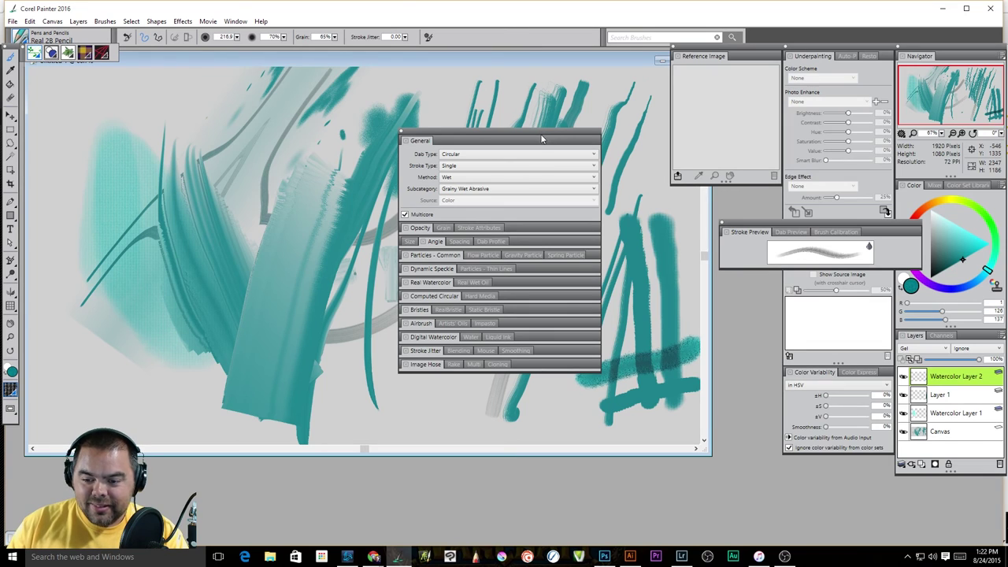
- Set the method to Buildup and paint four dark strokes along the left edge
{"action": "left_click", "coordinate": [471, 178]}
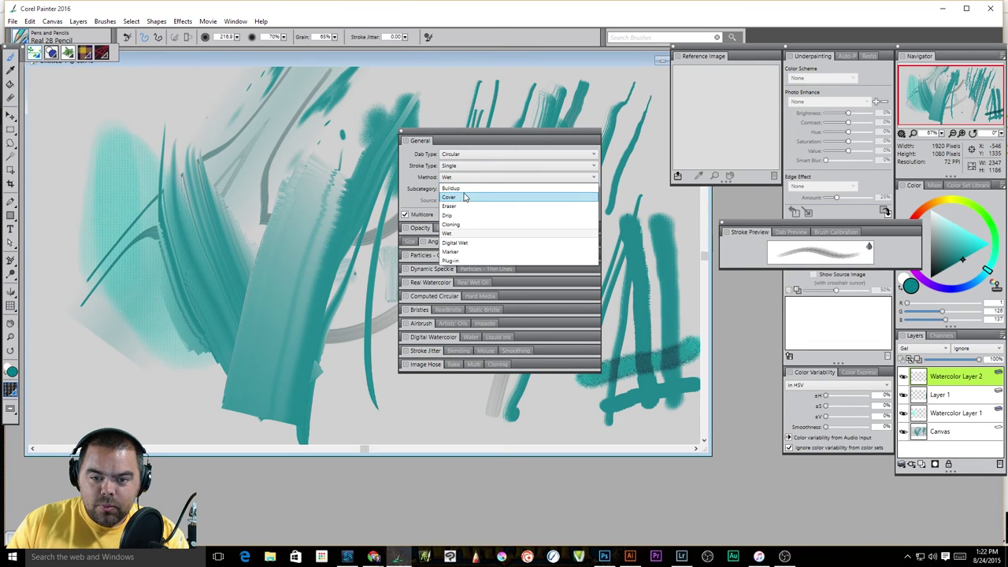
{"action": "left_click", "coordinate": [455, 190]}
{"action": "left_click_drag", "start_coordinate": [75, 83], "coordinate": [79, 252]}
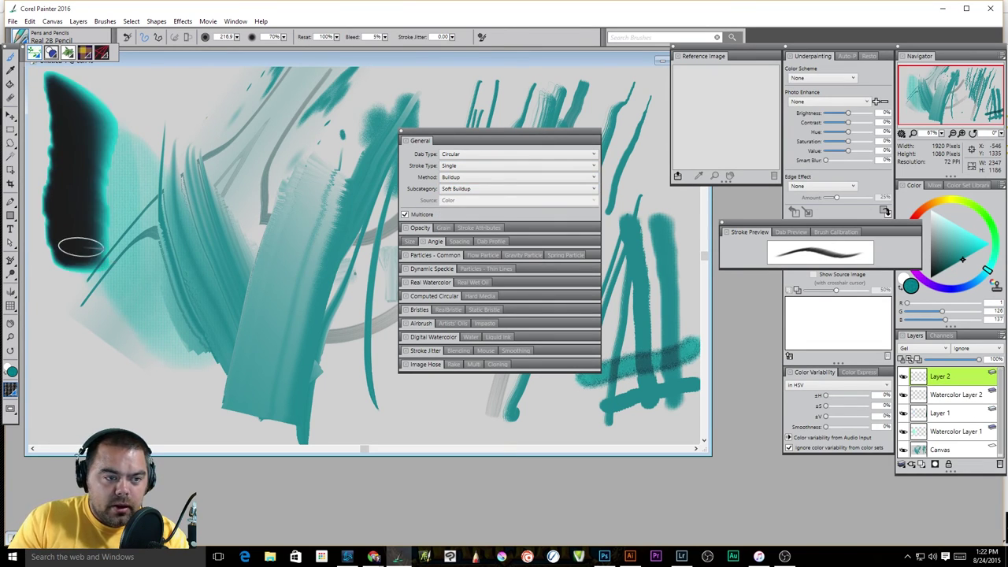
{"action": "left_click_drag", "start_coordinate": [90, 102], "coordinate": [119, 299]}
{"action": "left_click_drag", "start_coordinate": [87, 79], "coordinate": [118, 307]}
{"action": "mouse_move", "coordinate": [134, 111]}
{"action": "left_mouse_down"}
{"action": "mouse_move", "coordinate": [160, 323]}
{"action": "mouse_move", "coordinate": [182, 331]}
{"action": "left_mouse_up"}
- Switch the method to Marker and darken the lower-left area with marker strokes
{"action": "left_click", "coordinate": [471, 177]}
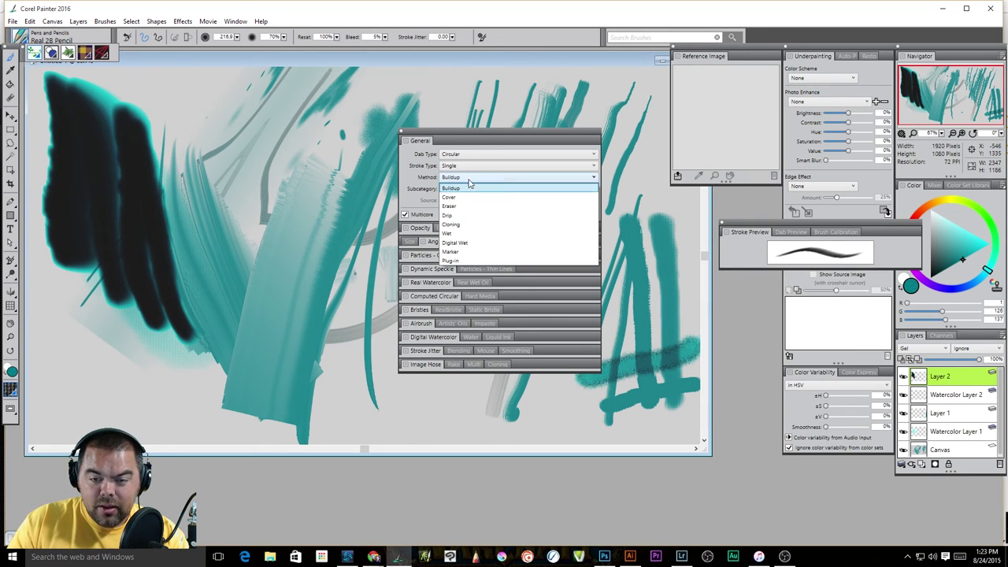
{"action": "left_click", "coordinate": [473, 252]}
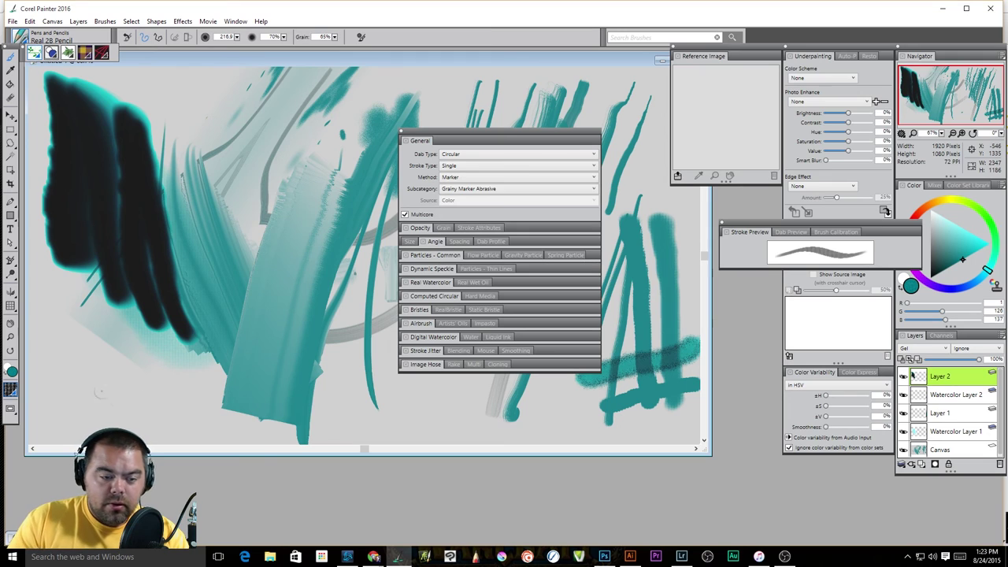
{"action": "left_click_drag", "start_coordinate": [67, 358], "coordinate": [91, 375]}
{"action": "left_click_drag", "start_coordinate": [55, 331], "coordinate": [142, 401]}
{"action": "left_click_drag", "start_coordinate": [59, 311], "coordinate": [153, 398]}
{"action": "left_click_drag", "start_coordinate": [63, 331], "coordinate": [214, 443]}
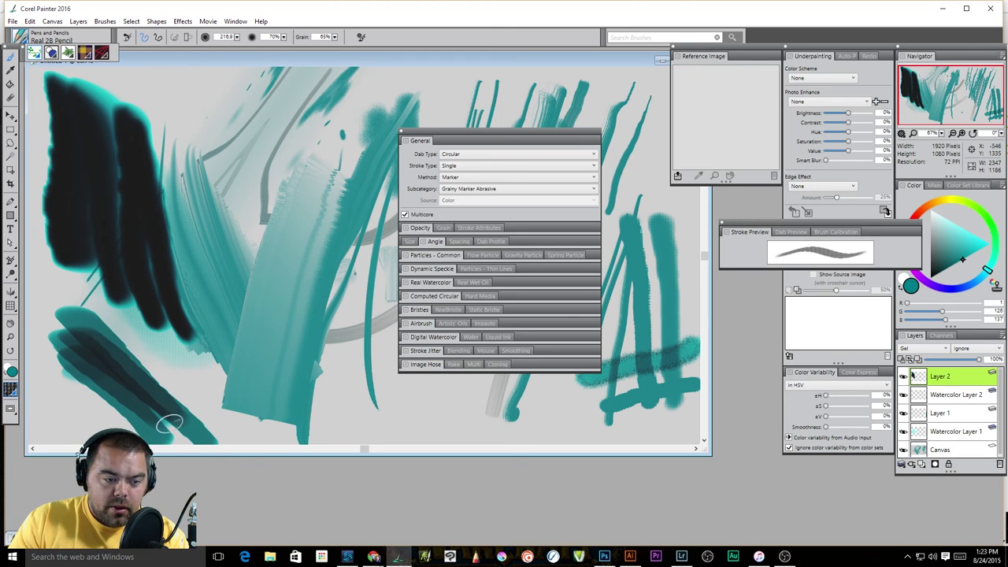
{"action": "mouse_move", "coordinate": [59, 288]}
{"action": "left_mouse_down"}
{"action": "mouse_move", "coordinate": [113, 379]}
{"action": "mouse_move", "coordinate": [75, 393]}
{"action": "left_mouse_up"}
{"action": "mouse_move", "coordinate": [118, 331]}
{"action": "left_mouse_down"}
{"action": "mouse_move", "coordinate": [78, 417]}
{"action": "mouse_move", "coordinate": [153, 412]}
{"action": "left_mouse_up"}
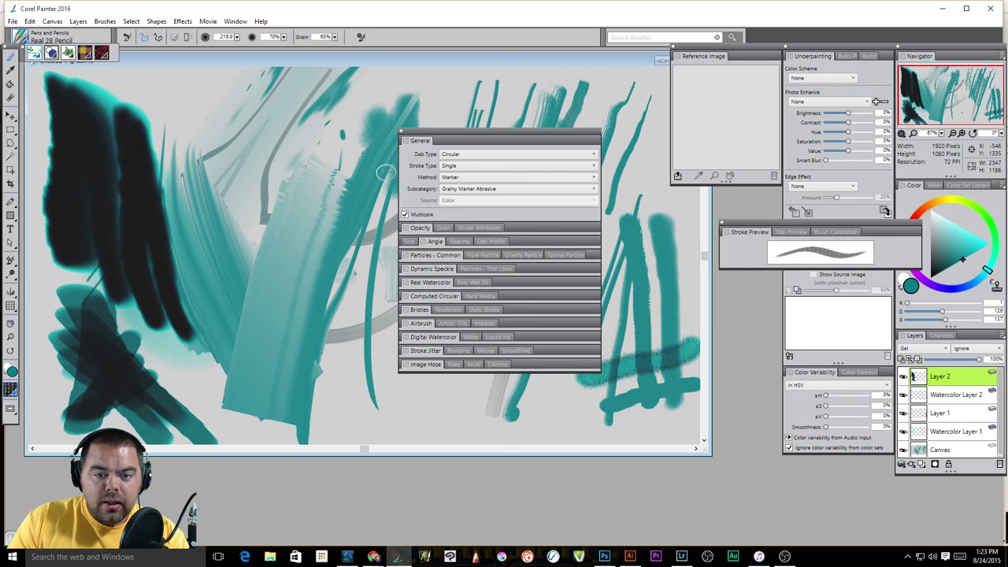
- Try the Static Bristle dab type, dismiss the memory alert, then set Single-Pixel
{"action": "left_click", "coordinate": [464, 155]}
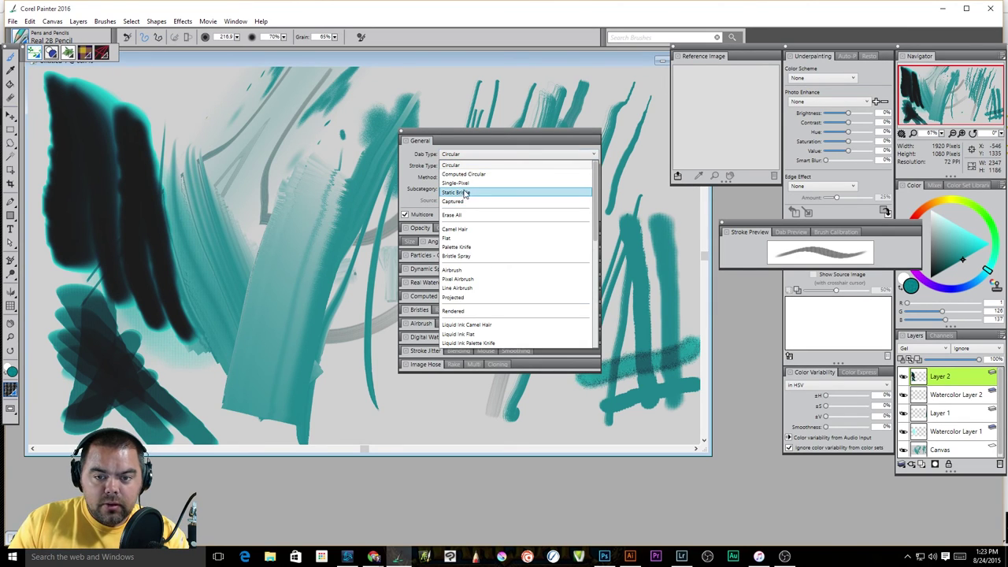
{"action": "left_click", "coordinate": [464, 194]}
{"action": "left_click", "coordinate": [594, 321]}
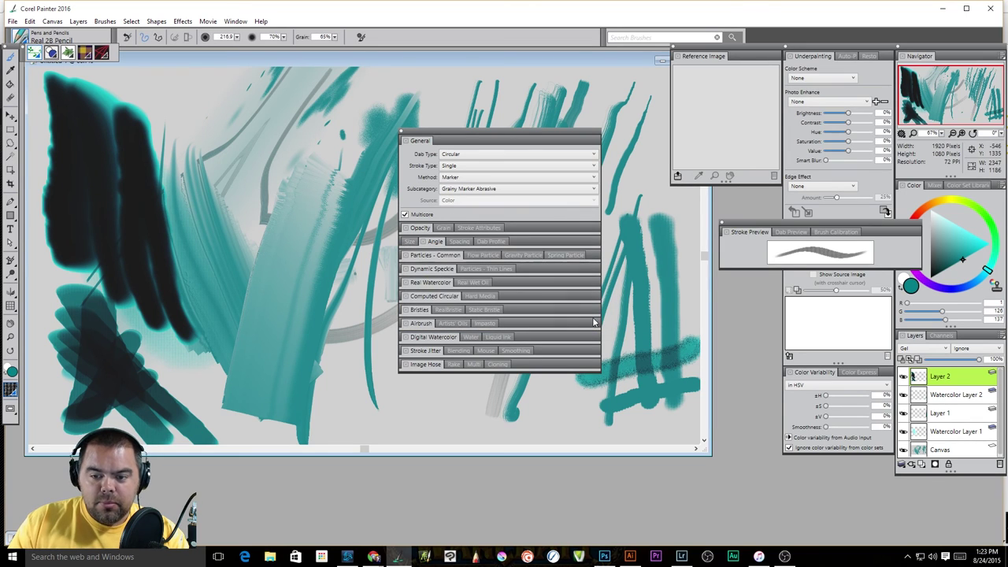
{"action": "left_click", "coordinate": [453, 178]}
{"action": "left_click", "coordinate": [454, 180]}
{"action": "left_click", "coordinate": [456, 157]}
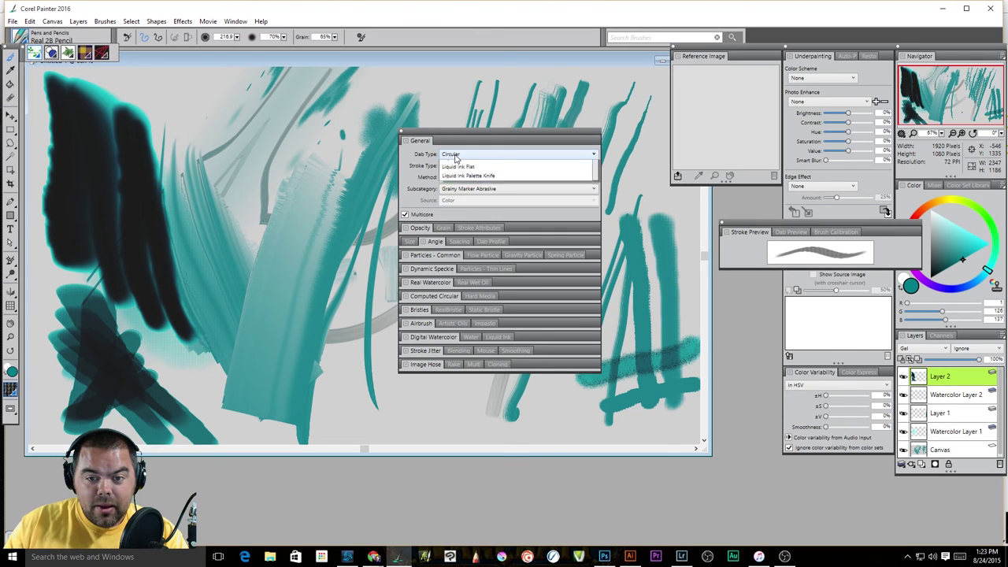
{"action": "left_click", "coordinate": [461, 183]}
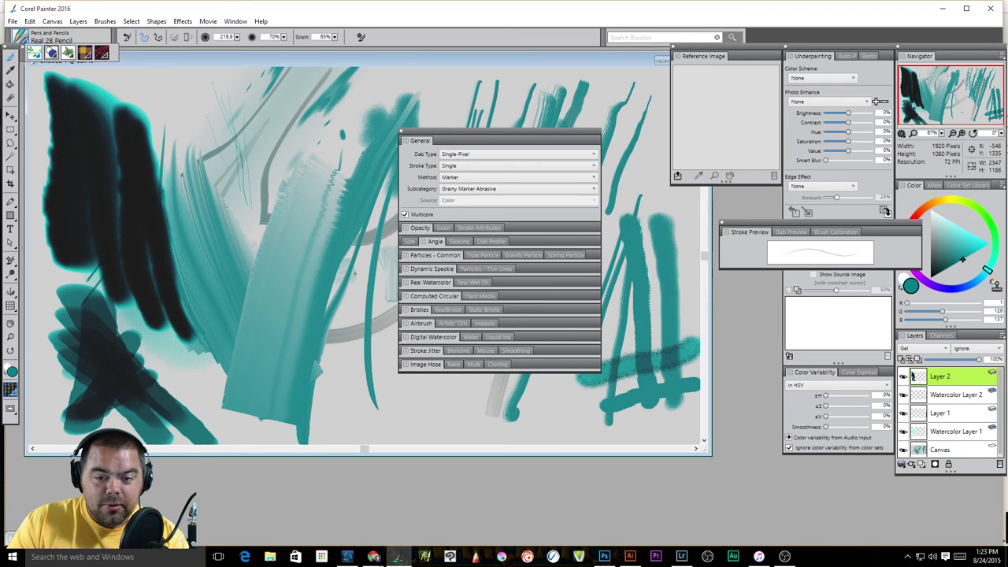
- Set the dab type to Palette Knife and sweep four broad teal strokes across the centre
{"action": "left_click", "coordinate": [498, 155]}
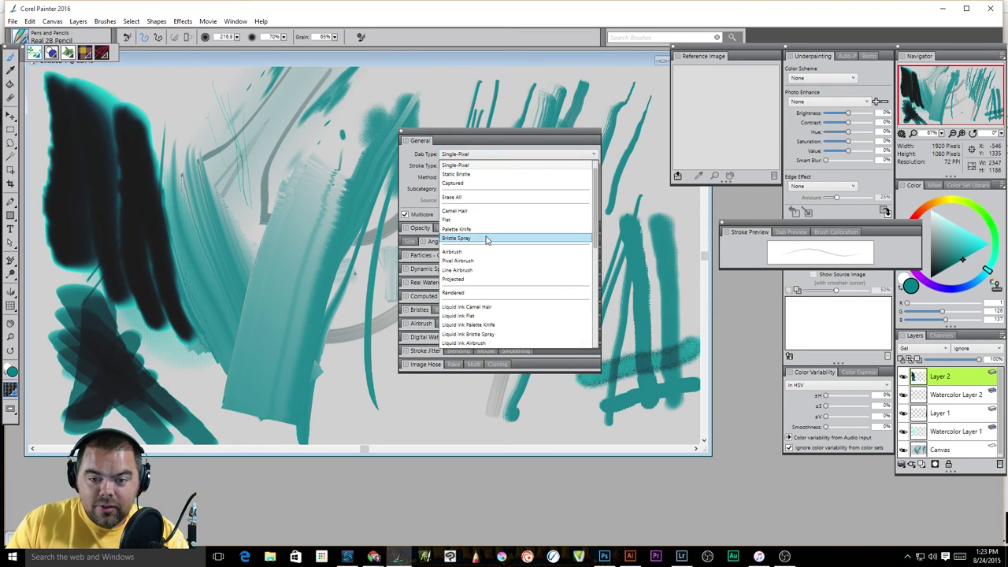
{"action": "left_click", "coordinate": [484, 229]}
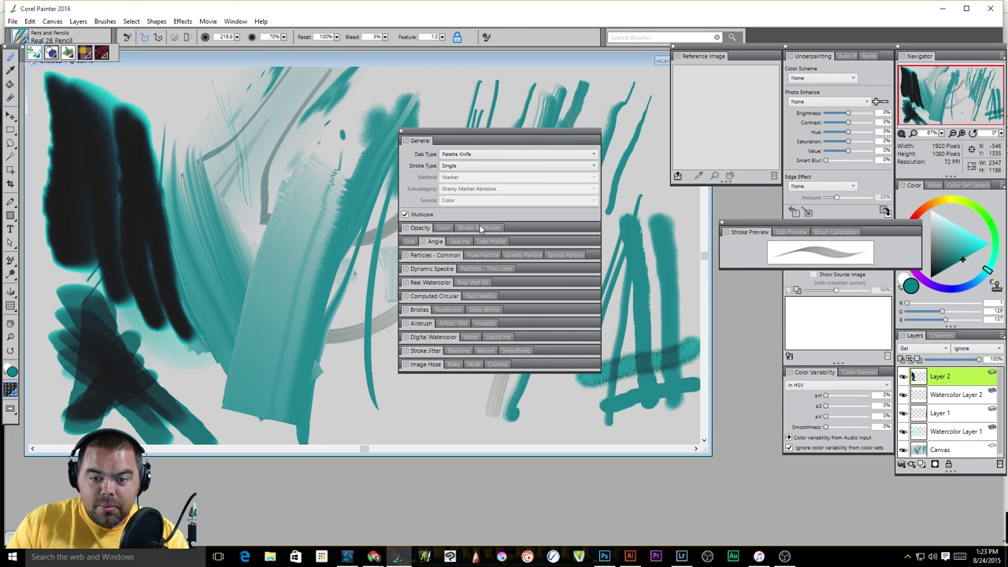
{"action": "mouse_move", "coordinate": [181, 87]}
{"action": "left_mouse_down"}
{"action": "mouse_move", "coordinate": [169, 212]}
{"action": "mouse_move", "coordinate": [222, 338]}
{"action": "left_mouse_up"}
{"action": "left_click_drag", "start_coordinate": [191, 147], "coordinate": [294, 361]}
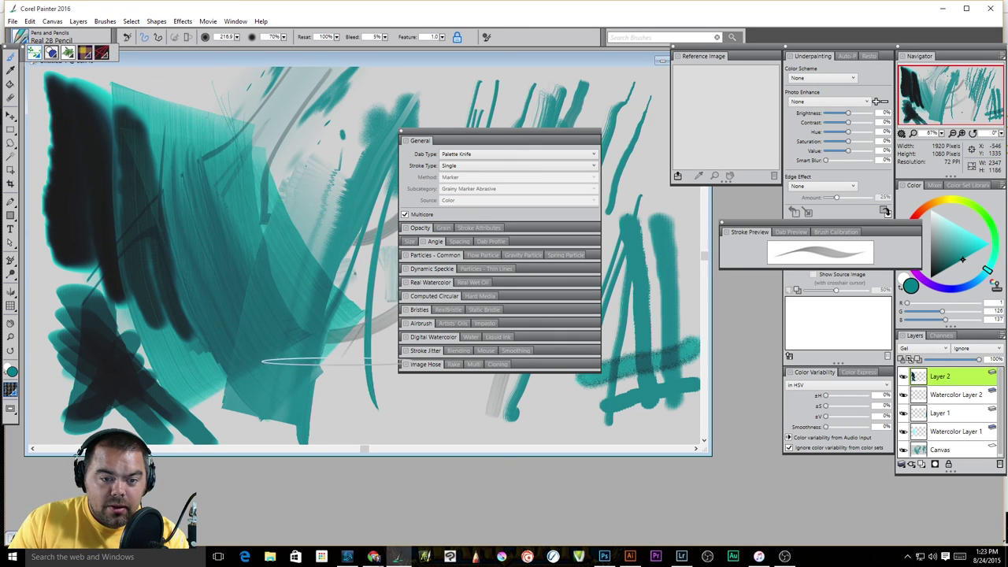
{"action": "left_click_drag", "start_coordinate": [254, 152], "coordinate": [409, 346]}
{"action": "left_click_drag", "start_coordinate": [285, 156], "coordinate": [411, 354]}
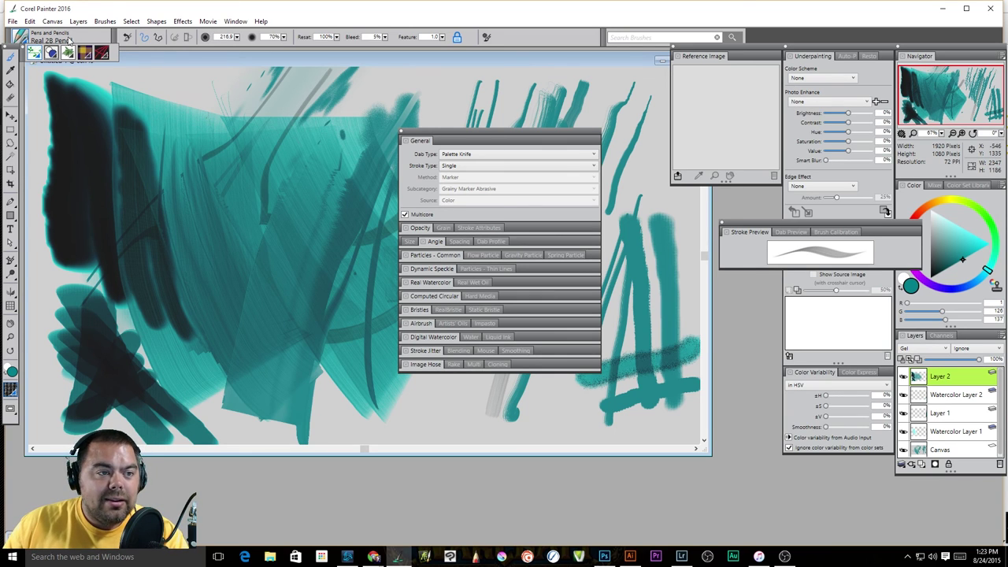
{"action": "left_click", "coordinate": [17, 36]}
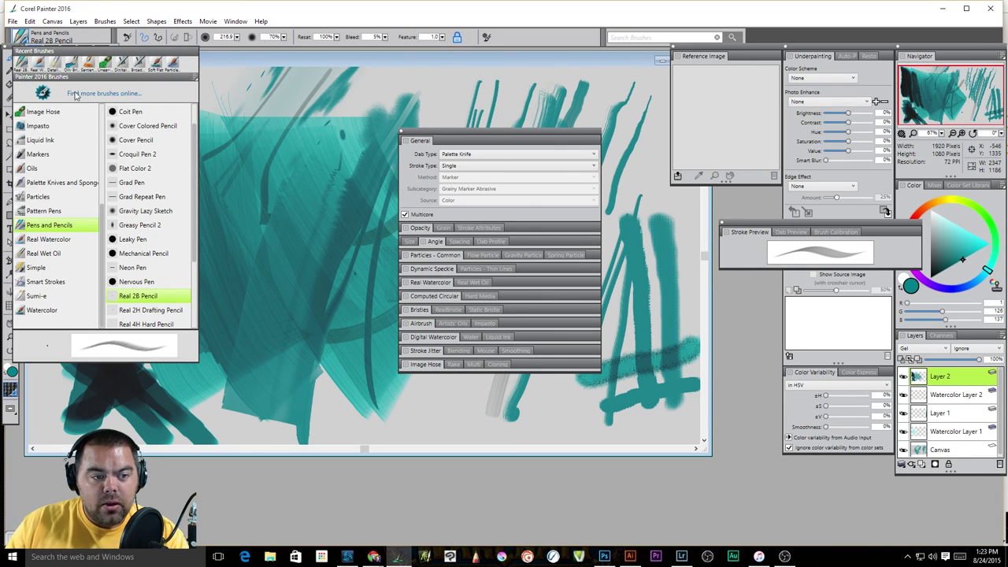
- Browse to Sumi-e, pick Dry Ink Sumi-e 2, and paint two crossing black ink strokes centrally
{"action": "left_click", "coordinate": [47, 253]}
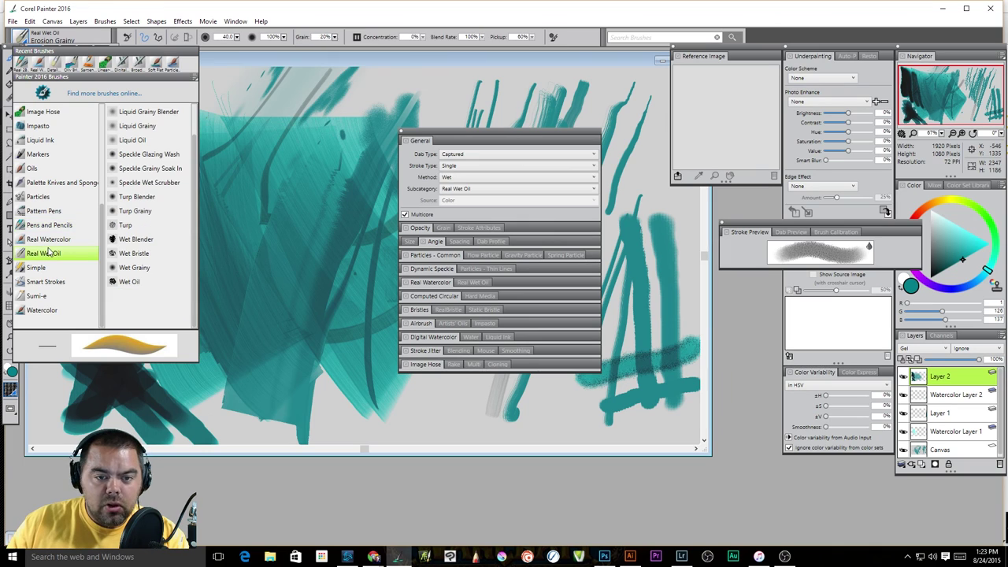
{"action": "left_click", "coordinate": [40, 268]}
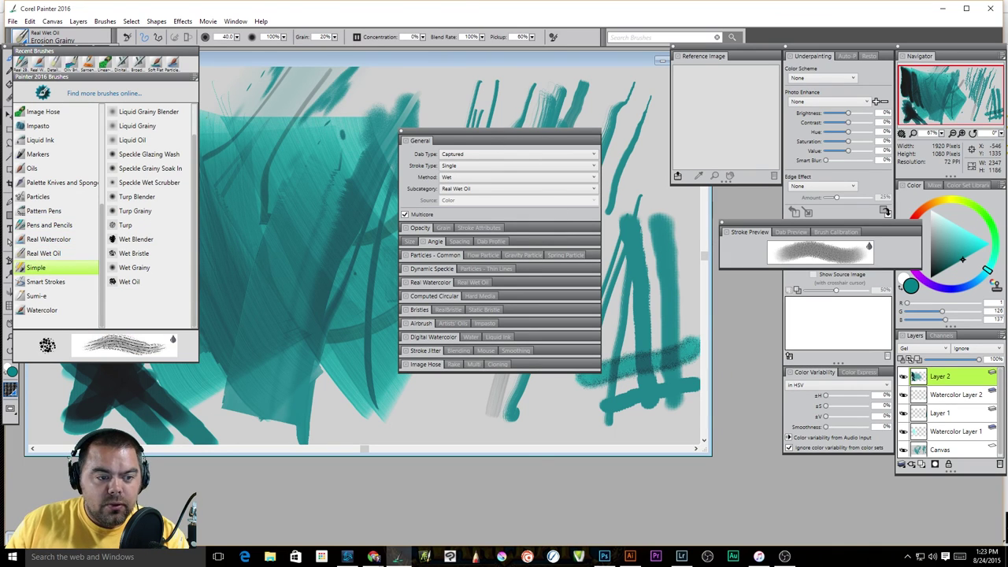
{"action": "left_click", "coordinate": [37, 296]}
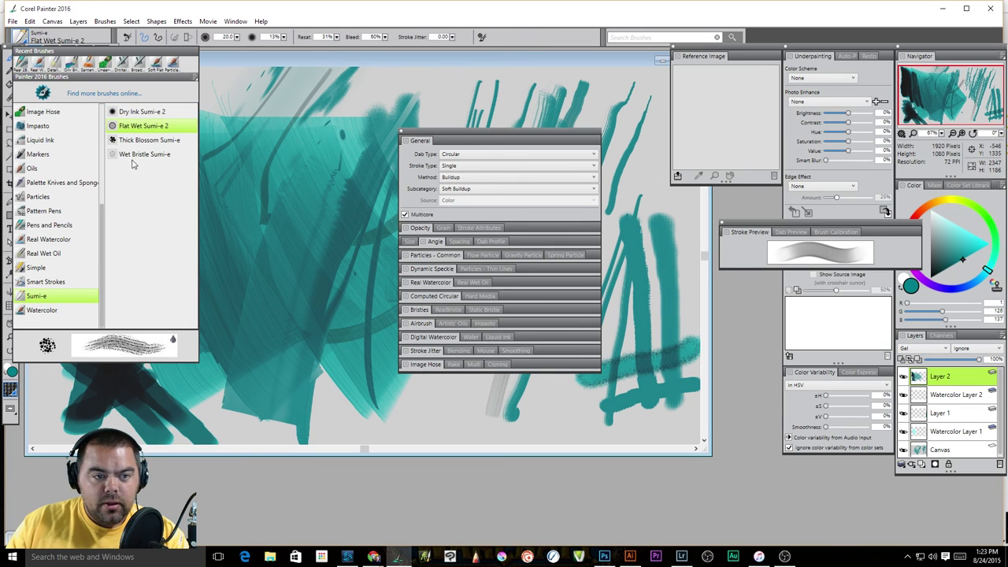
{"action": "left_click", "coordinate": [142, 111]}
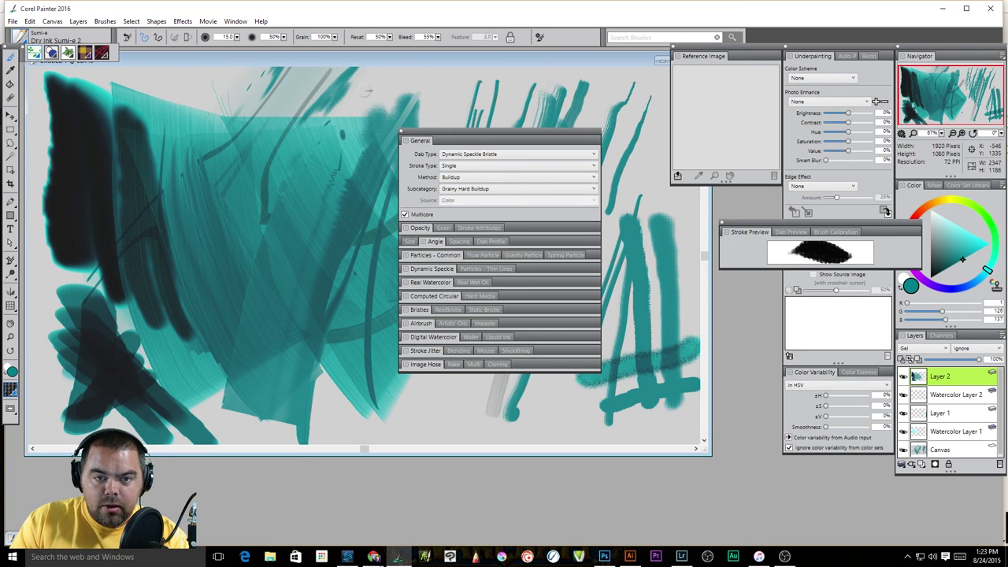
{"action": "left_click_drag", "start_coordinate": [366, 93], "coordinate": [326, 282]}
{"action": "mouse_move", "coordinate": [328, 110]}
{"action": "left_mouse_down"}
{"action": "mouse_move", "coordinate": [341, 254]}
{"action": "mouse_move", "coordinate": [318, 200]}
{"action": "mouse_move", "coordinate": [407, 378]}
{"action": "left_mouse_up"}
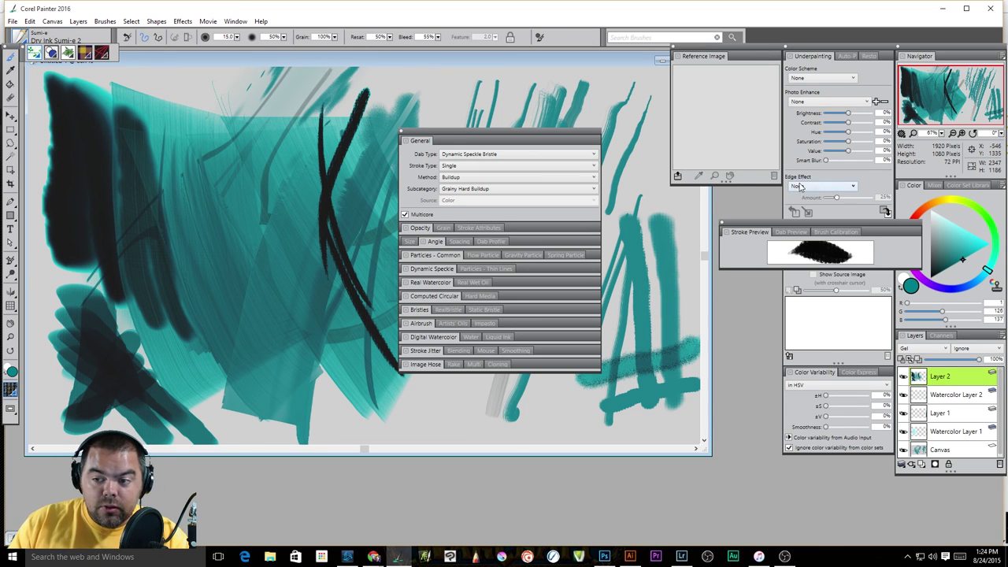
- Show the Dab Preview, then the Brush Calibration tab in the preview panel
{"action": "left_click", "coordinate": [791, 233]}
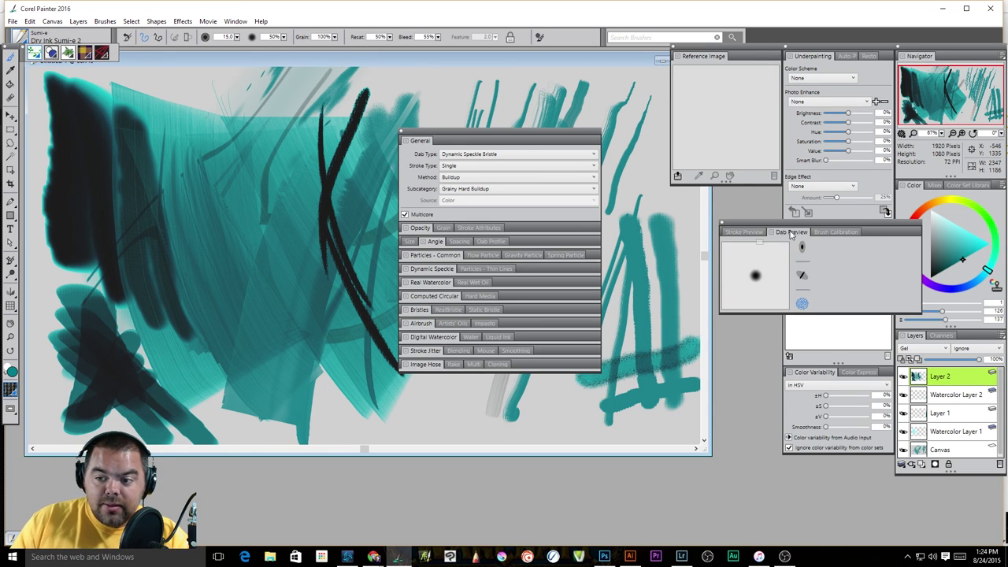
{"action": "left_click", "coordinate": [837, 232]}
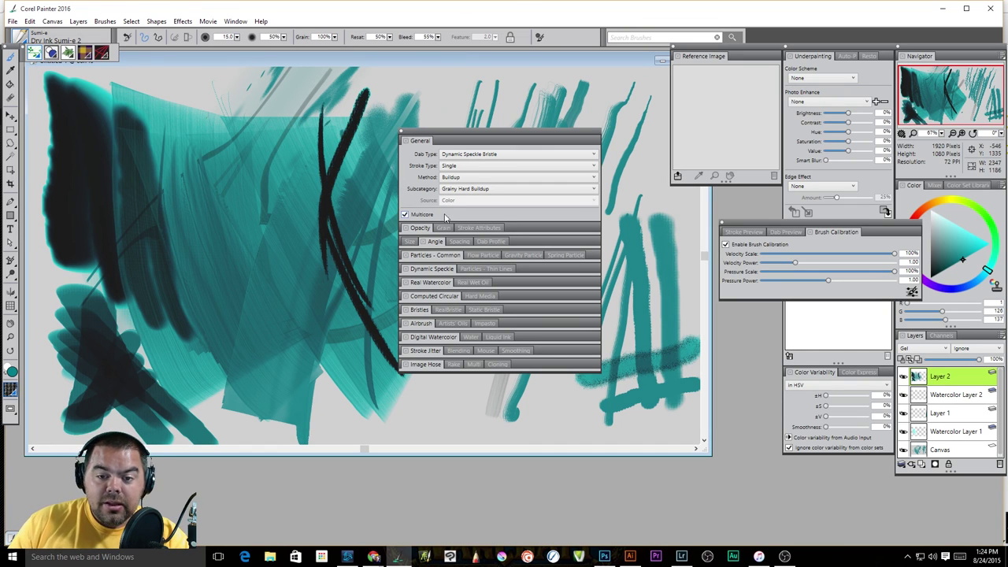
- Display the Dab Profile settings and profile shapes for the Dry Ink Sumi-e 2 brush
{"action": "left_click", "coordinate": [490, 242]}
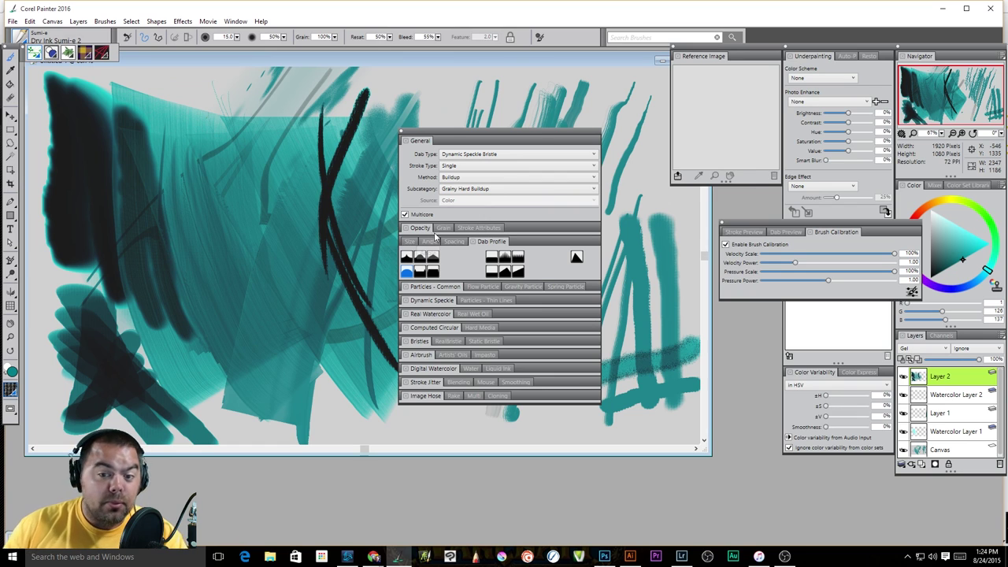